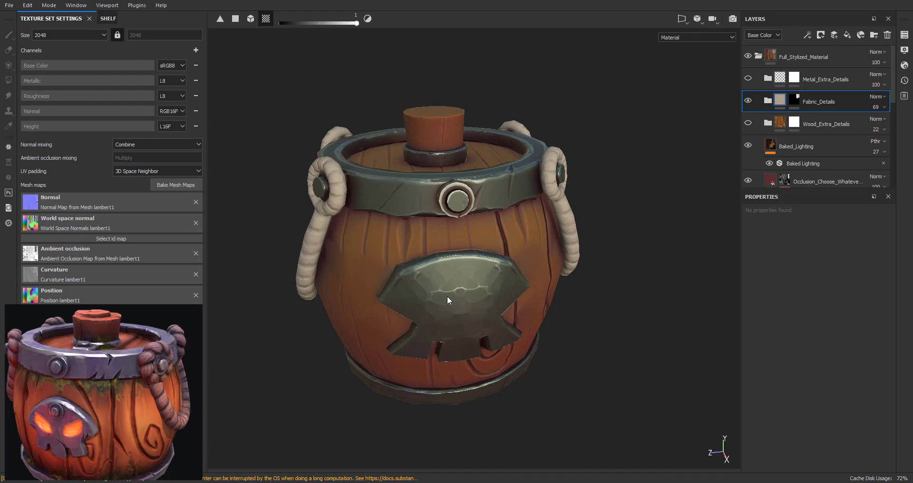
Step: Examine the barrel's metal, wood and rope materials from several angles and distances
{"action": "left_click_drag", "start_coordinate": [525, 337], "coordinate": [546, 328], "text": "alt"}
{"action": "middle_click_drag", "start_coordinate": [546, 329], "coordinate": [546, 287], "text": "alt"}
{"action": "left_click_drag", "start_coordinate": [546, 287], "coordinate": [499, 298], "text": "alt"}
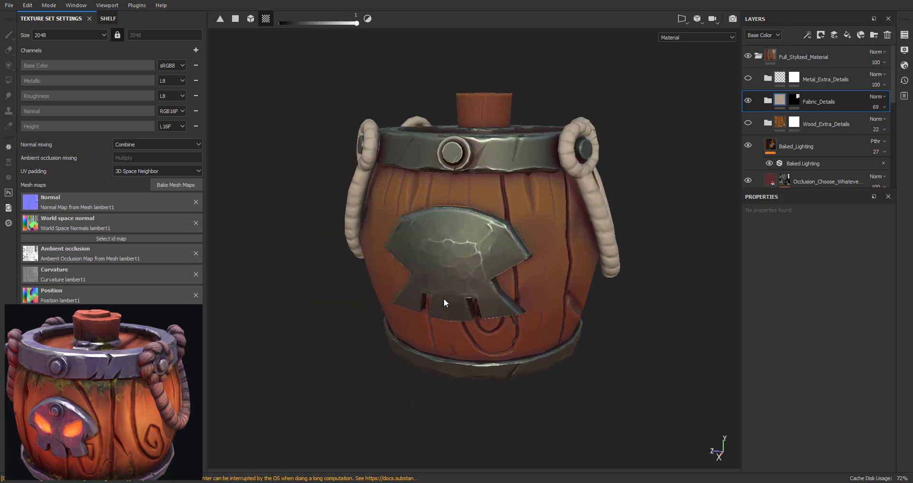
{"action": "right_click_drag", "start_coordinate": [443, 298], "coordinate": [415, 280], "text": "shift"}
{"action": "left_click_drag", "start_coordinate": [415, 280], "coordinate": [438, 314], "text": "alt"}
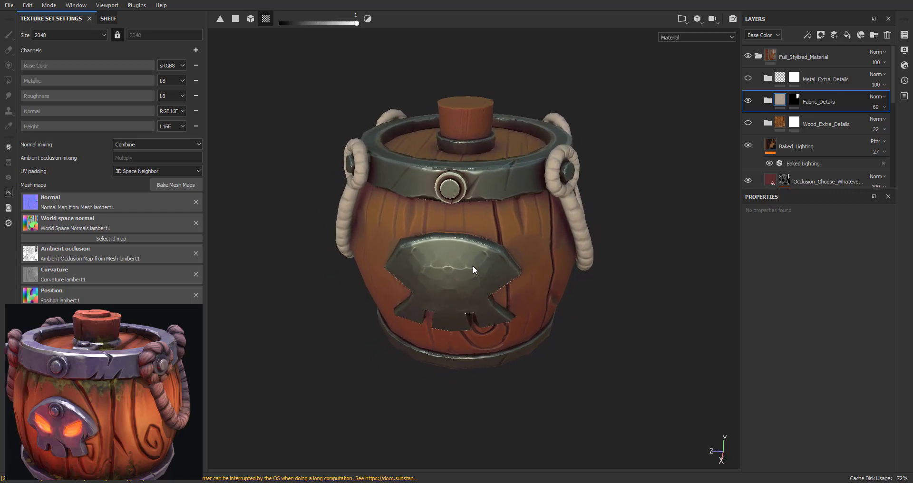
{"action": "left_click_drag", "start_coordinate": [473, 265], "coordinate": [411, 296], "text": "alt"}
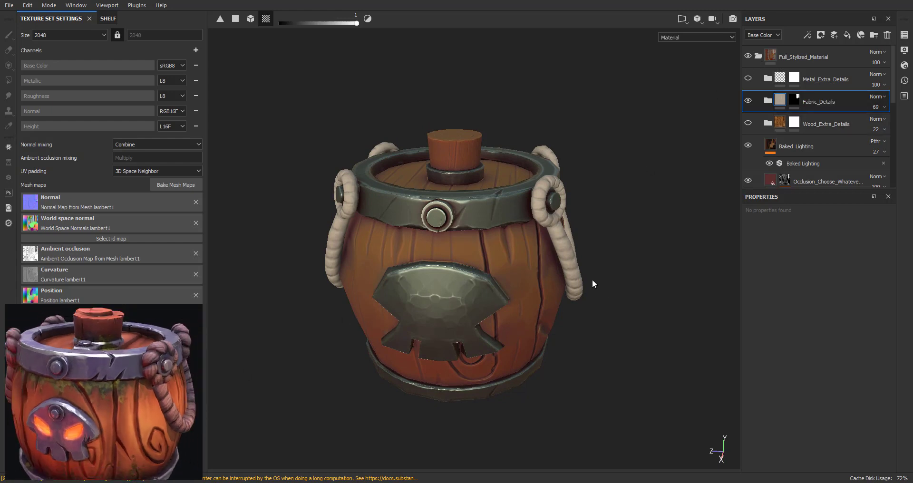
{"action": "left_click_drag", "start_coordinate": [537, 309], "coordinate": [552, 304], "text": "alt"}
{"action": "middle_click_drag", "start_coordinate": [551, 303], "coordinate": [571, 297], "text": "alt"}
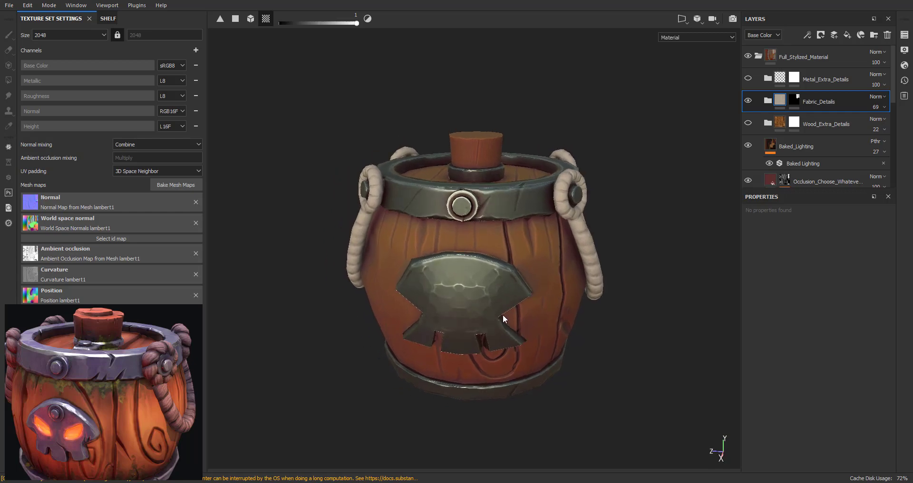
{"action": "left_click_drag", "start_coordinate": [503, 315], "coordinate": [504, 294], "text": "alt"}
{"action": "right_click_drag", "start_coordinate": [504, 295], "coordinate": [602, 317], "text": "alt"}
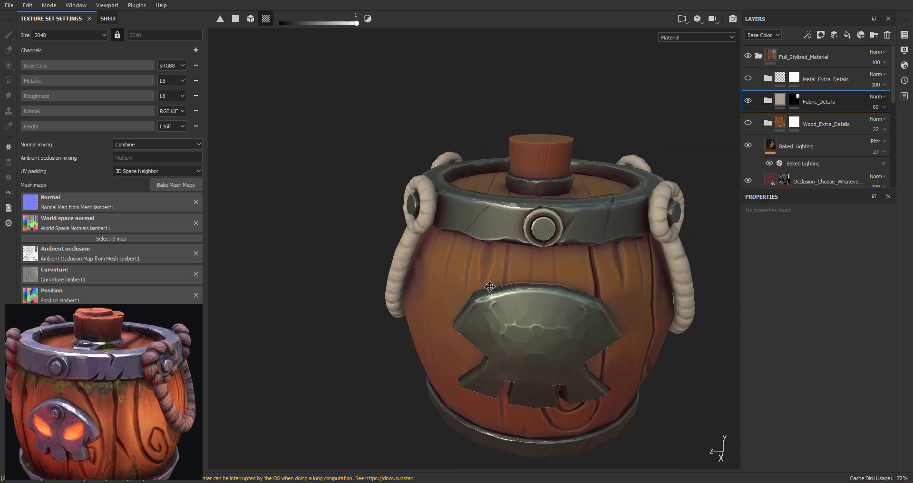
{"action": "middle_click_drag", "start_coordinate": [603, 316], "coordinate": [544, 289], "text": "alt"}
Step: Sample a base colour for the Metal fill layer from the reference barrel image
{"action": "scroll", "coordinate": [801, 144], "scroll_direction": "down", "scroll_amount": 5}
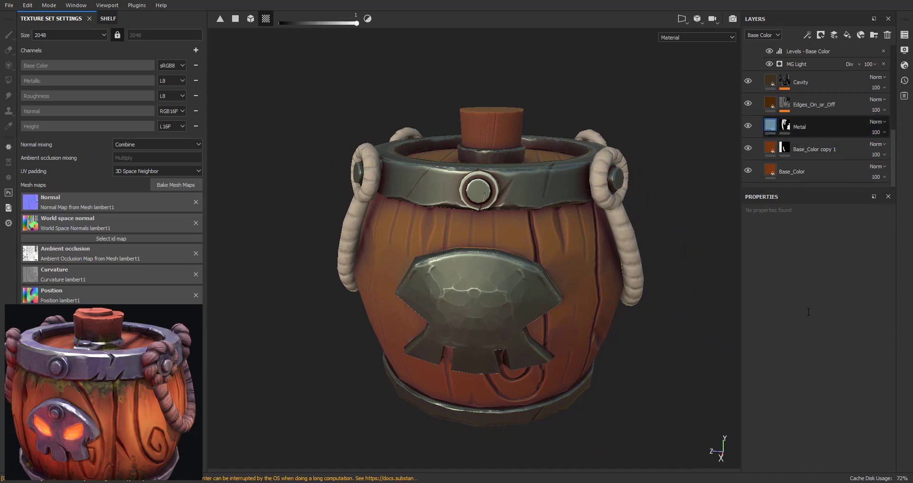
{"action": "left_click", "coordinate": [808, 127]}
{"action": "scroll", "coordinate": [818, 393], "scroll_direction": "down", "scroll_amount": 3}
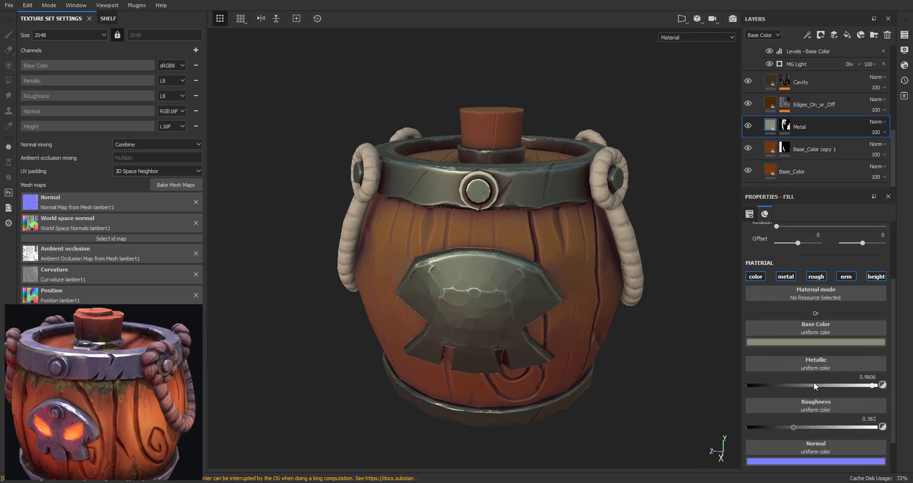
{"action": "left_click", "coordinate": [808, 338]}
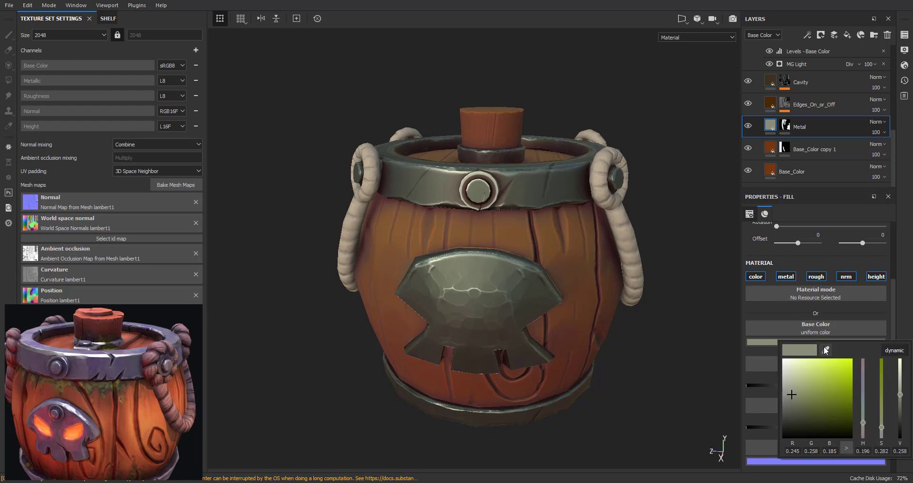
{"action": "left_click", "coordinate": [826, 351]}
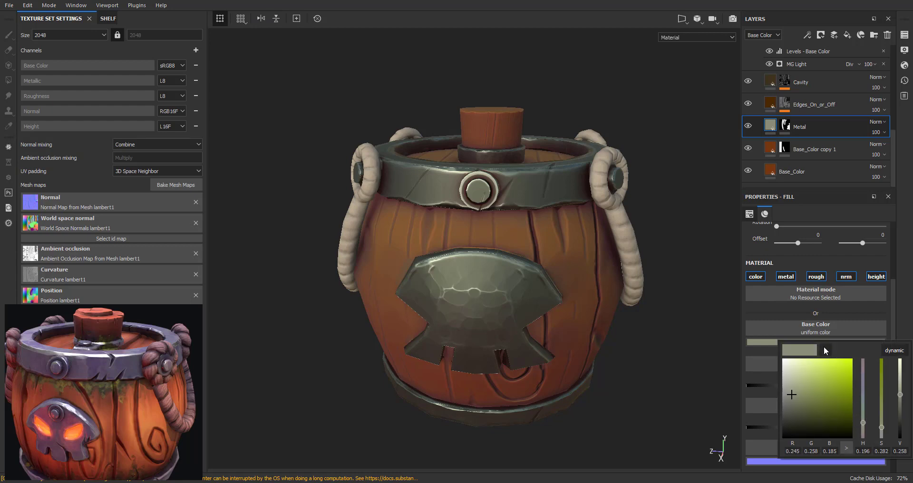
{"action": "left_click", "coordinate": [132, 364]}
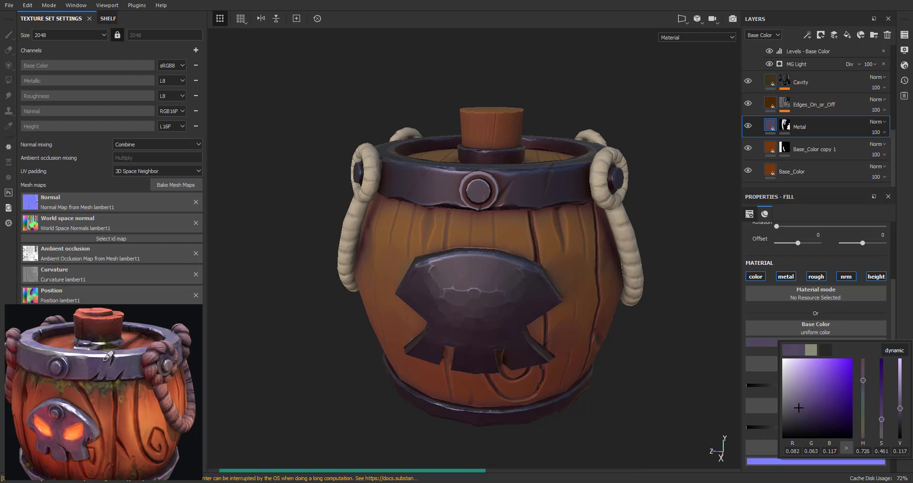
Step: Resample the reference's upper metal band until the Metal layer's base colour is a greyish purple of R 0.171, G 0.153, B 0.212
{"action": "left_click", "coordinate": [85, 362]}
{"action": "left_click", "coordinate": [84, 362]}
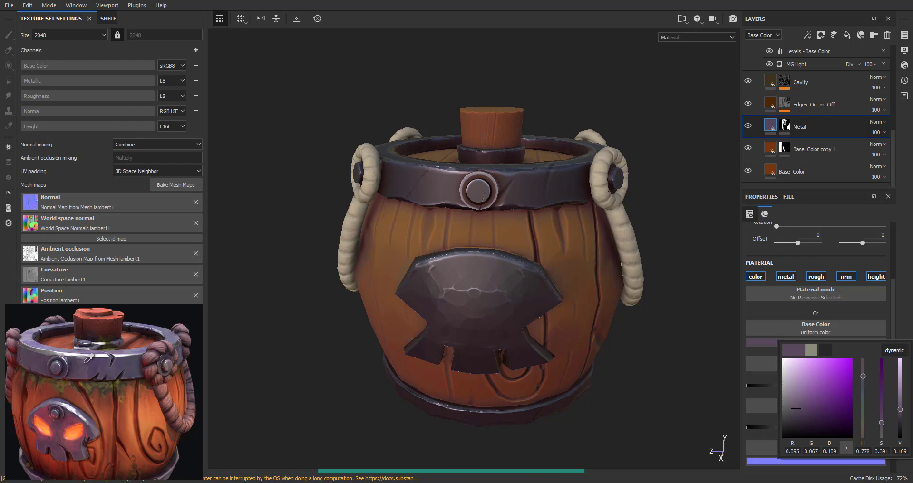
{"action": "left_click", "coordinate": [85, 363]}
{"action": "left_click", "coordinate": [83, 363]}
{"action": "left_click", "coordinate": [84, 363]}
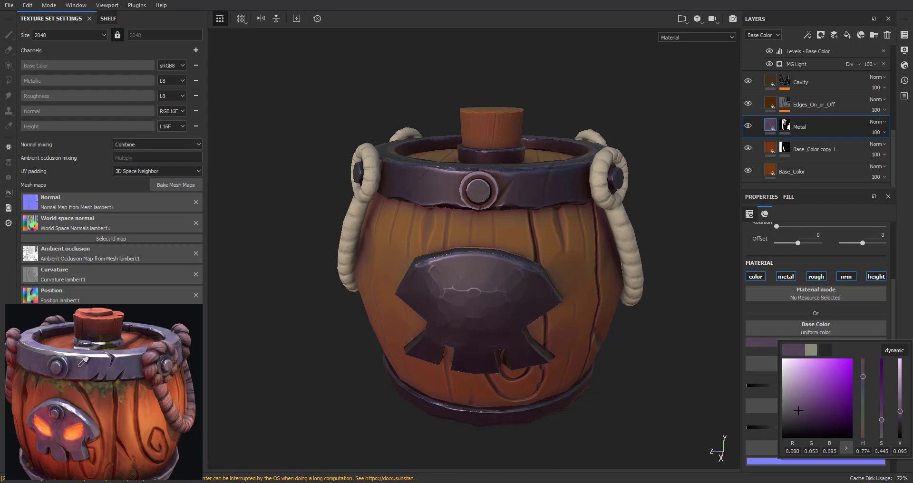
{"action": "left_click", "coordinate": [85, 361]}
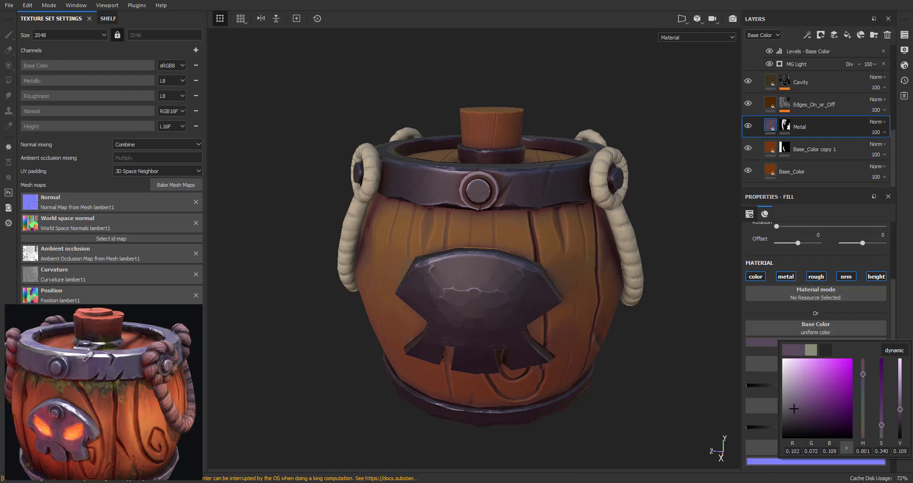
{"action": "left_click", "coordinate": [84, 360]}
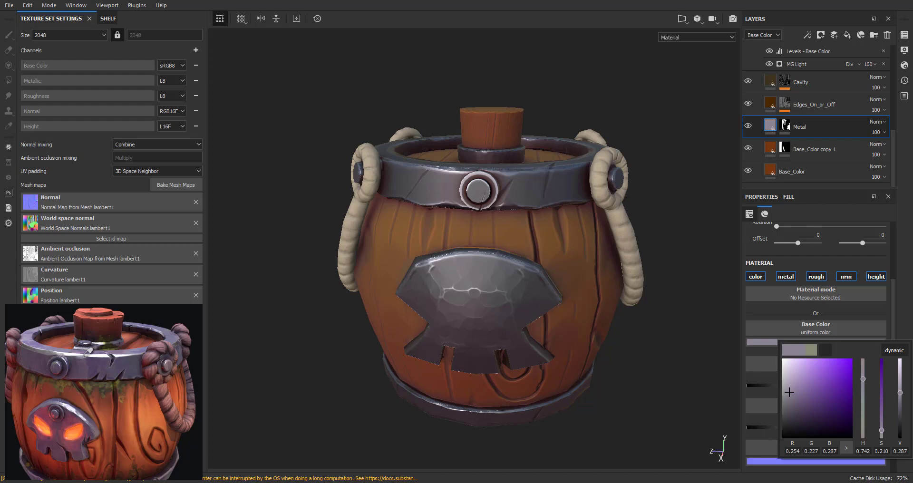
{"action": "left_click_drag", "start_coordinate": [789, 392], "coordinate": [795, 405]}
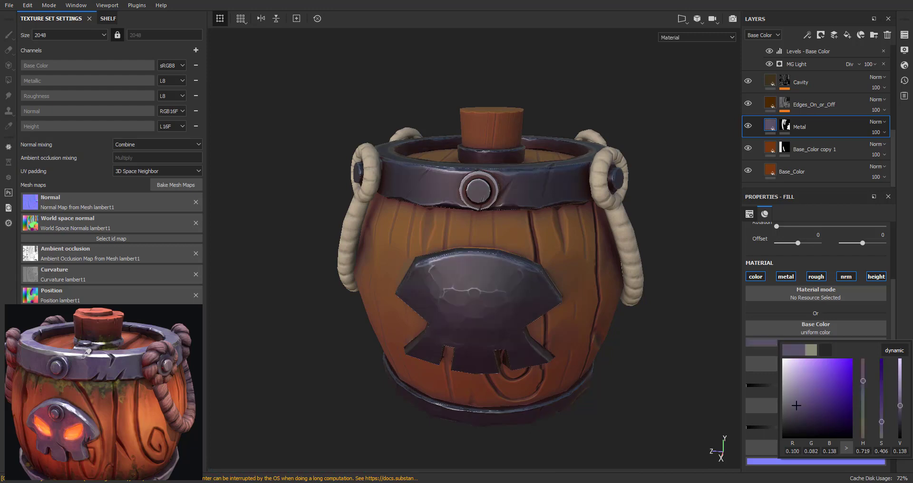
{"action": "left_click_drag", "start_coordinate": [795, 405], "coordinate": [792, 398]}
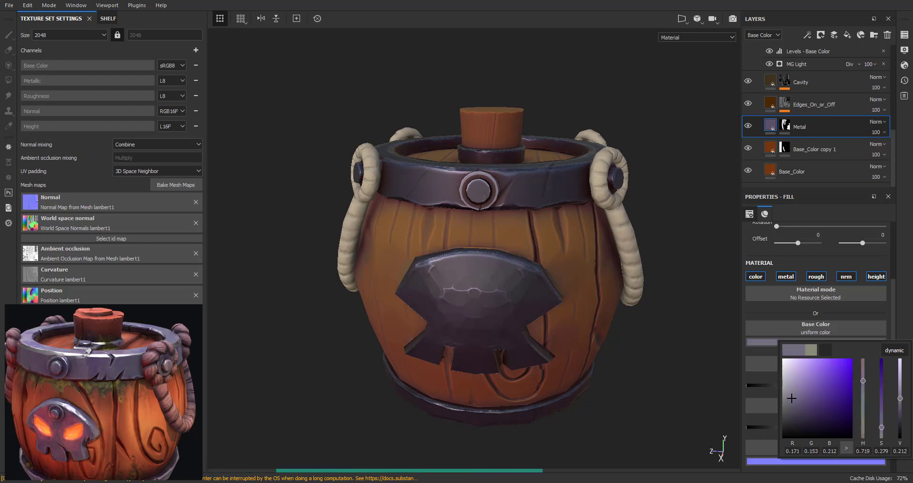
{"action": "left_click_drag", "start_coordinate": [82, 357], "coordinate": [82, 357]}
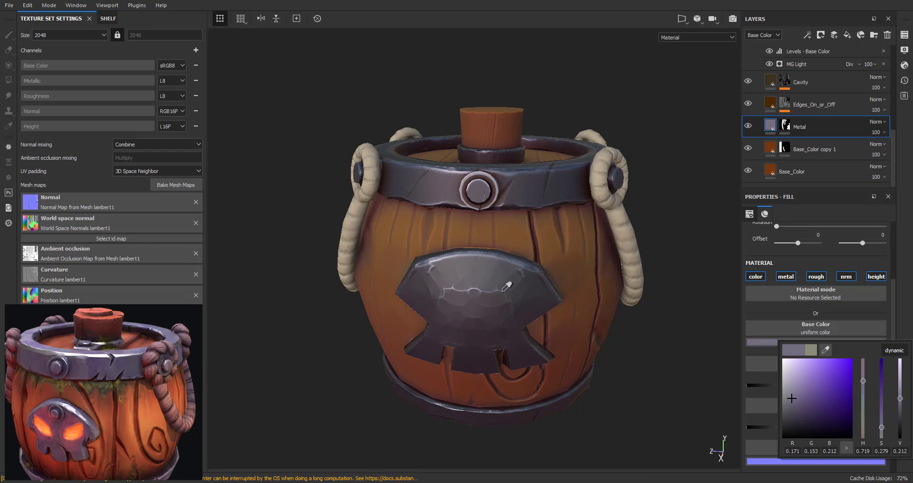
{"action": "left_click", "coordinate": [903, 306]}
Step: Examine the recoloured metal bands and skull plate on the barrel from several angles and under rotated lighting
{"action": "right_click_drag", "start_coordinate": [474, 285], "coordinate": [542, 288], "text": "alt"}
{"action": "left_click_drag", "start_coordinate": [542, 288], "coordinate": [552, 252], "text": "alt"}
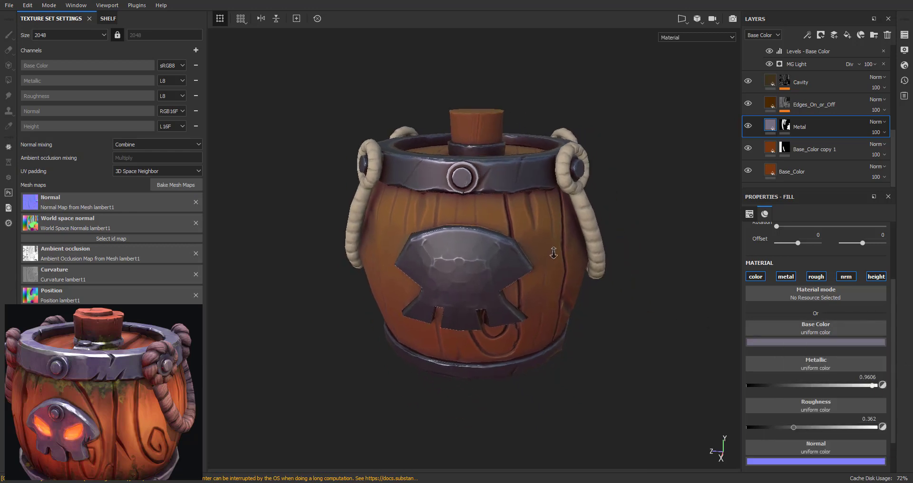
{"action": "right_click_drag", "start_coordinate": [552, 252], "coordinate": [378, 261], "text": "alt"}
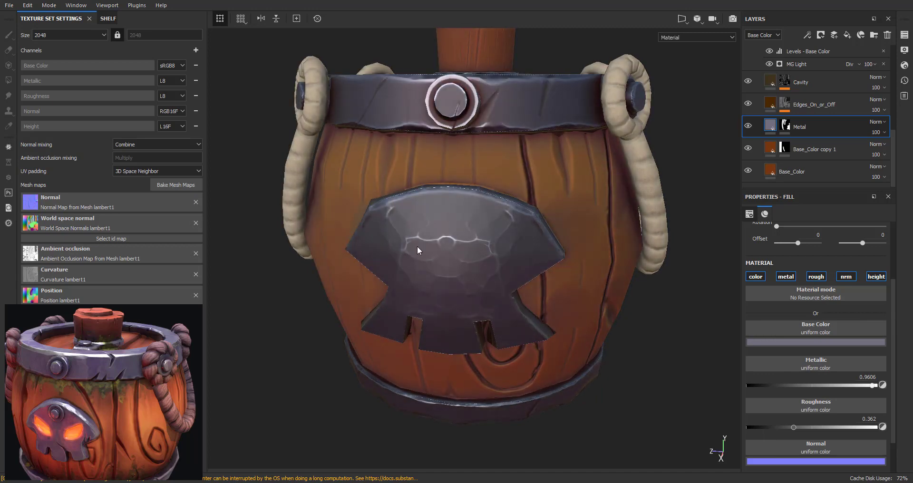
{"action": "left_click_drag", "start_coordinate": [354, 278], "coordinate": [396, 271], "text": "alt"}
{"action": "right_click_drag", "start_coordinate": [398, 273], "coordinate": [426, 297], "text": "shift"}
{"action": "left_click_drag", "start_coordinate": [426, 297], "coordinate": [415, 305], "text": "alt"}
{"action": "middle_click_drag", "start_coordinate": [415, 305], "coordinate": [424, 288], "text": "alt"}
{"action": "left_click_drag", "start_coordinate": [420, 292], "coordinate": [398, 291], "text": "alt"}
{"action": "right_click_drag", "start_coordinate": [525, 289], "coordinate": [537, 285], "text": "alt"}
{"action": "middle_click_drag", "start_coordinate": [485, 300], "coordinate": [466, 310], "text": "alt"}
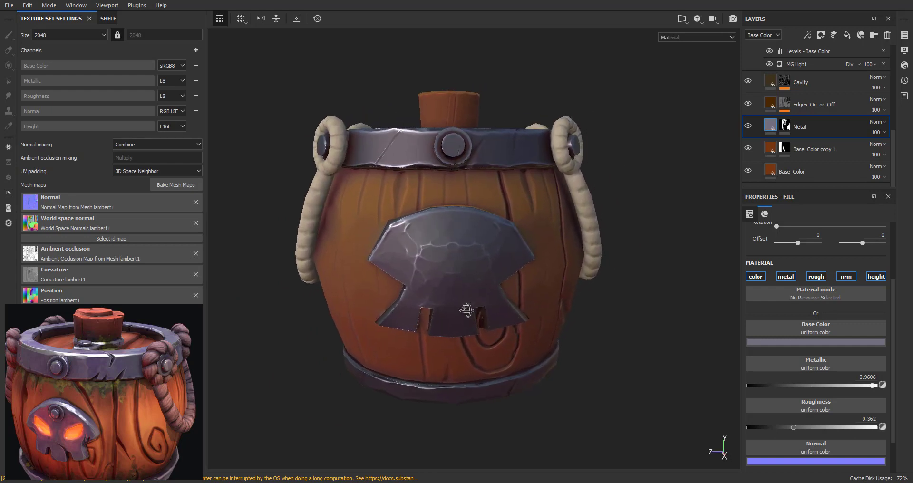
{"action": "left_click_drag", "start_coordinate": [467, 309], "coordinate": [453, 324], "text": "alt"}
{"action": "middle_click_drag", "start_coordinate": [453, 302], "coordinate": [464, 326], "text": "alt"}
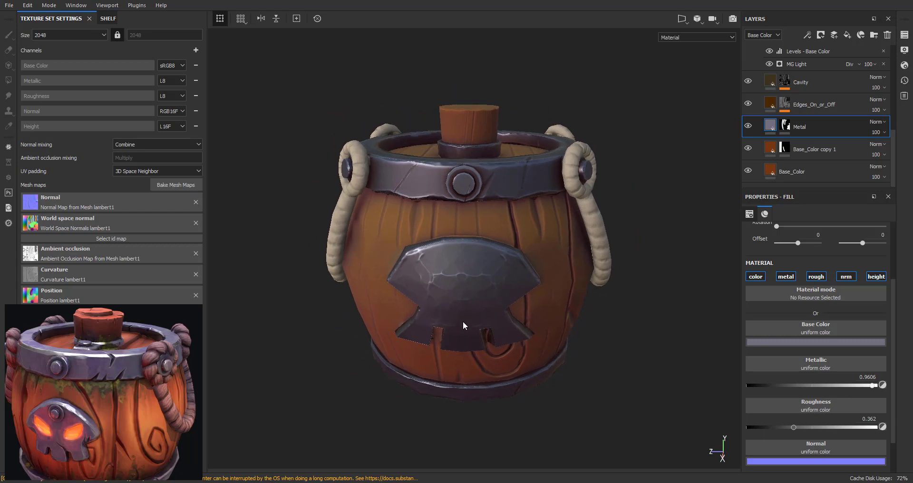
{"action": "left_click_drag", "start_coordinate": [429, 312], "coordinate": [467, 297], "text": "alt"}
{"action": "right_click_drag", "start_coordinate": [467, 297], "coordinate": [490, 299], "text": "shift"}
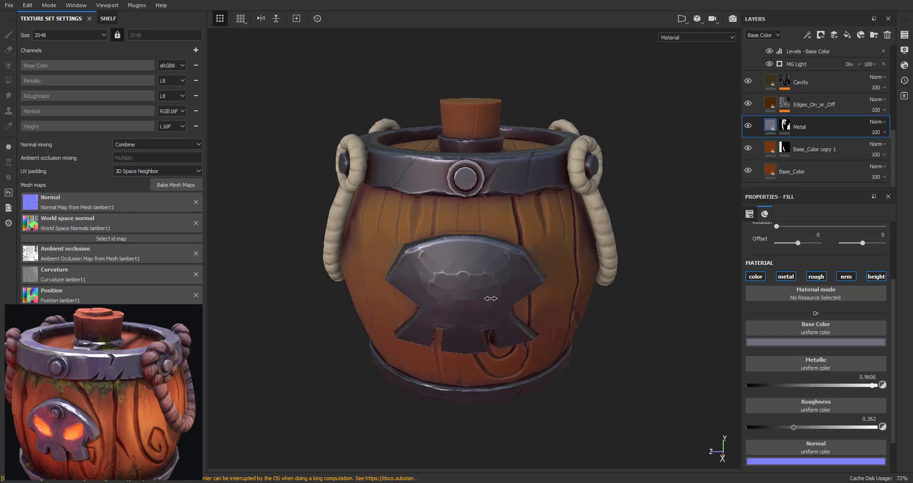
Step: Try base colours sampled from the reference barrel's wood on the Base_Color copy 1 layer, and undo them
{"action": "left_click", "coordinate": [773, 150]}
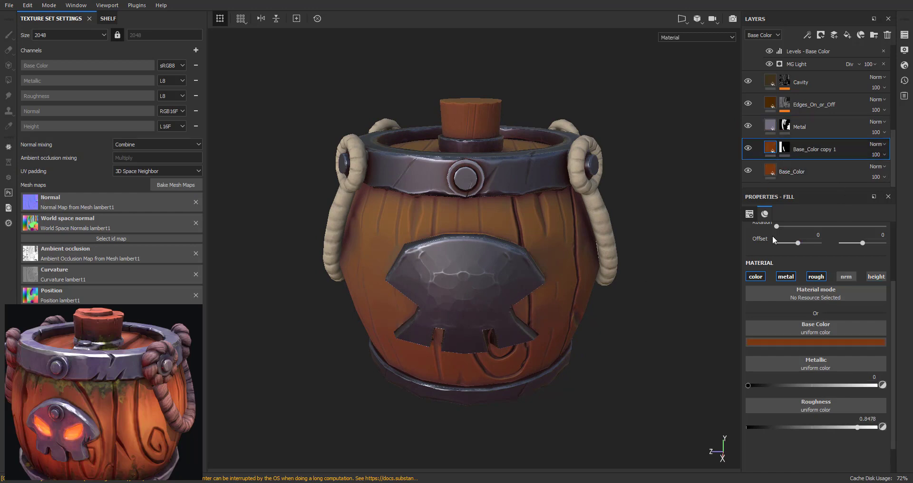
{"action": "left_click", "coordinate": [796, 345]}
{"action": "left_click_drag", "start_coordinate": [826, 355], "coordinate": [125, 412]}
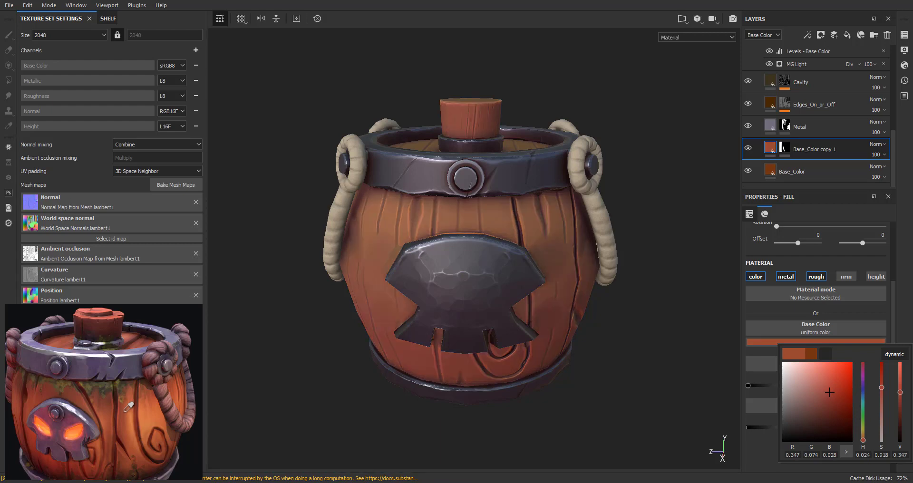
{"action": "left_click_drag", "start_coordinate": [128, 405], "coordinate": [116, 409]}
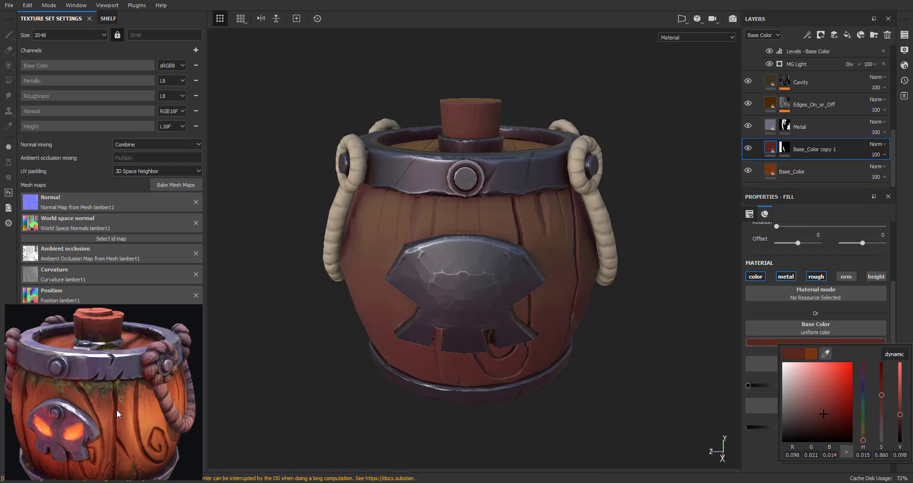
{"action": "key", "text": "ctrl+z"}
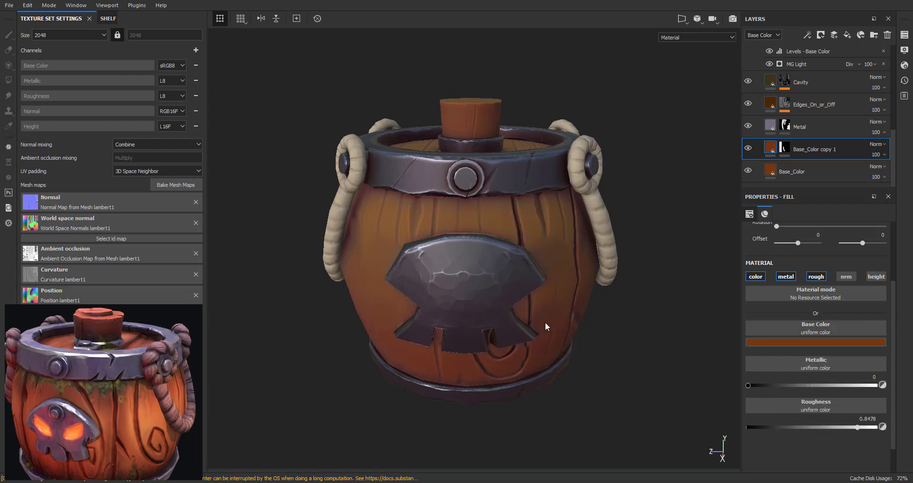
Step: Adjust the base colour of the Base_Color copy 1 layer to a slightly darker brown
{"action": "left_click", "coordinate": [790, 343]}
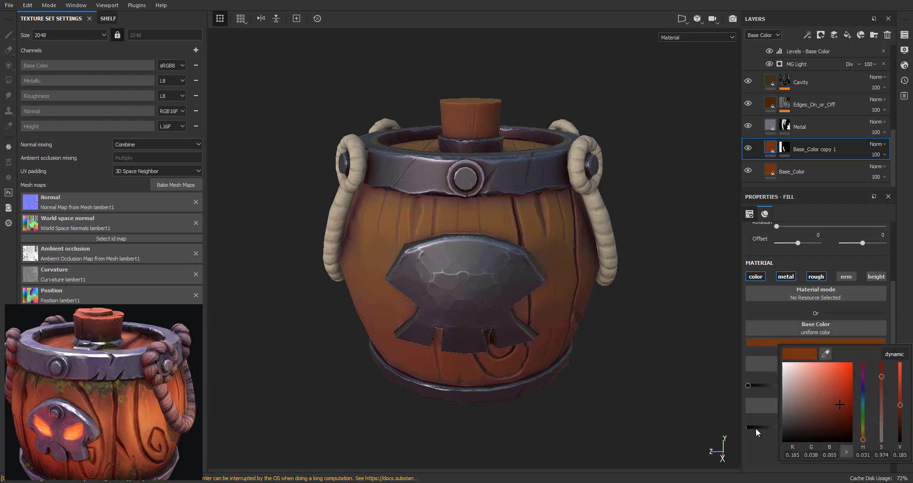
{"action": "left_click", "coordinate": [838, 404]}
{"action": "left_click", "coordinate": [842, 401]}
{"action": "left_click", "coordinate": [844, 400]}
{"action": "left_click", "coordinate": [842, 404]}
{"action": "left_click", "coordinate": [839, 405]}
{"action": "left_click_drag", "start_coordinate": [901, 410], "coordinate": [902, 411]}
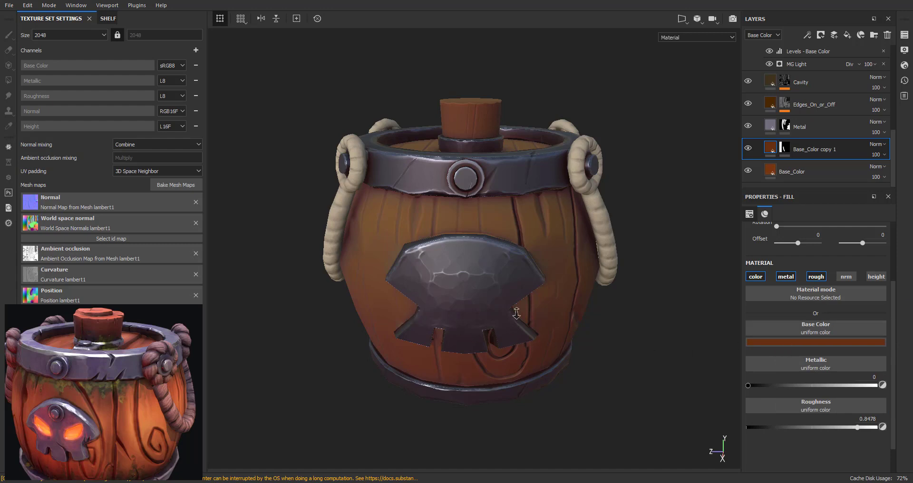
{"action": "right_click_drag", "start_coordinate": [516, 313], "coordinate": [477, 320], "text": "alt"}
{"action": "left_click_drag", "start_coordinate": [518, 308], "coordinate": [494, 300], "text": "alt"}
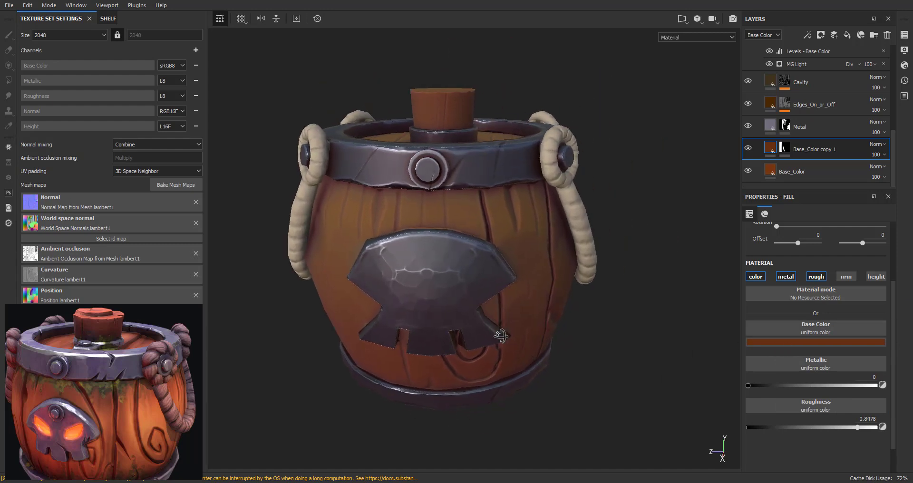
{"action": "middle_click_drag", "start_coordinate": [459, 302], "coordinate": [473, 291], "text": "alt"}
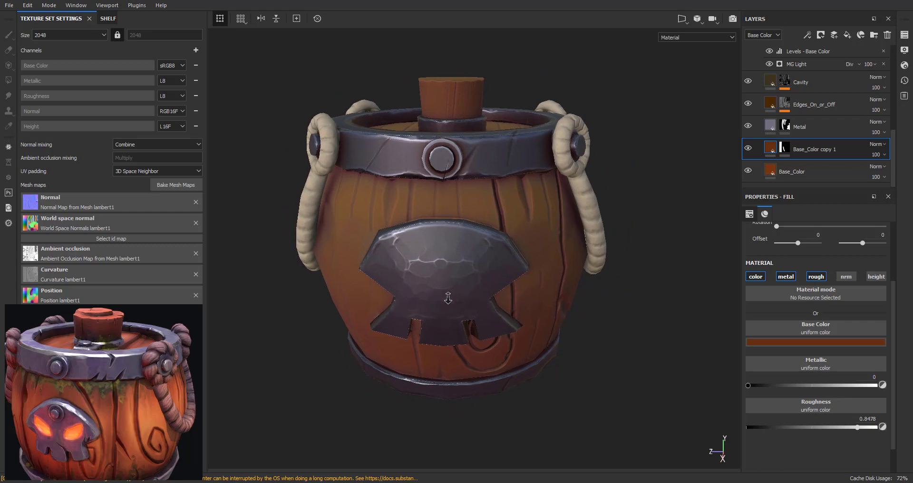
{"action": "right_click_drag", "start_coordinate": [448, 298], "coordinate": [532, 302], "text": "alt"}
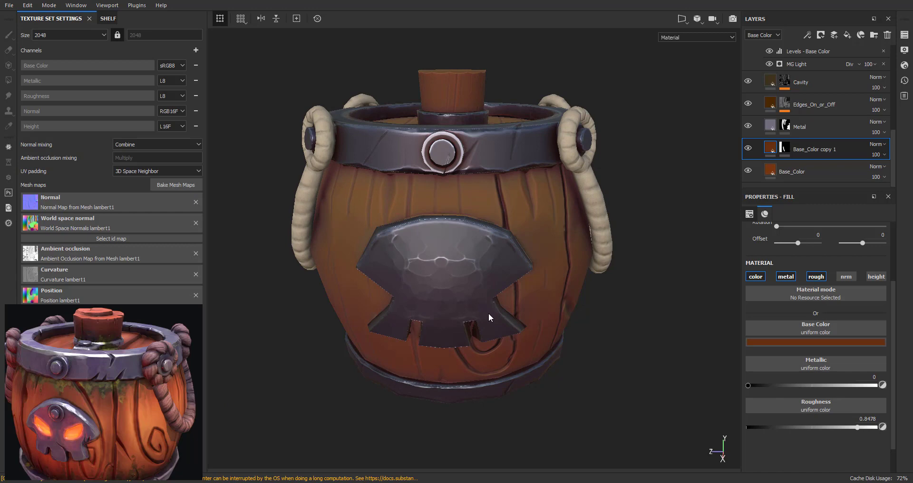
{"action": "left_click_drag", "start_coordinate": [507, 293], "coordinate": [642, 262], "text": "alt"}
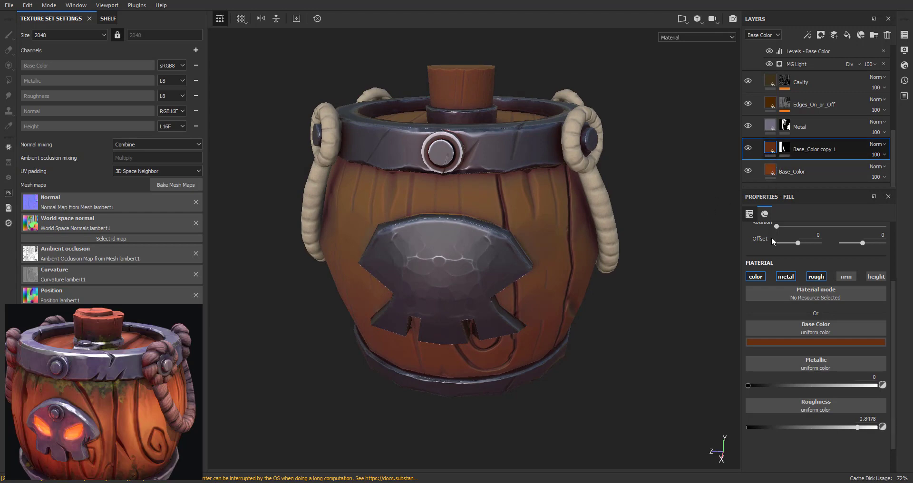
Step: Duplicate the Base_Color copy 1 layer and try to replace the duplicate's mask with a black mask
{"action": "key", "text": "ctrl"}
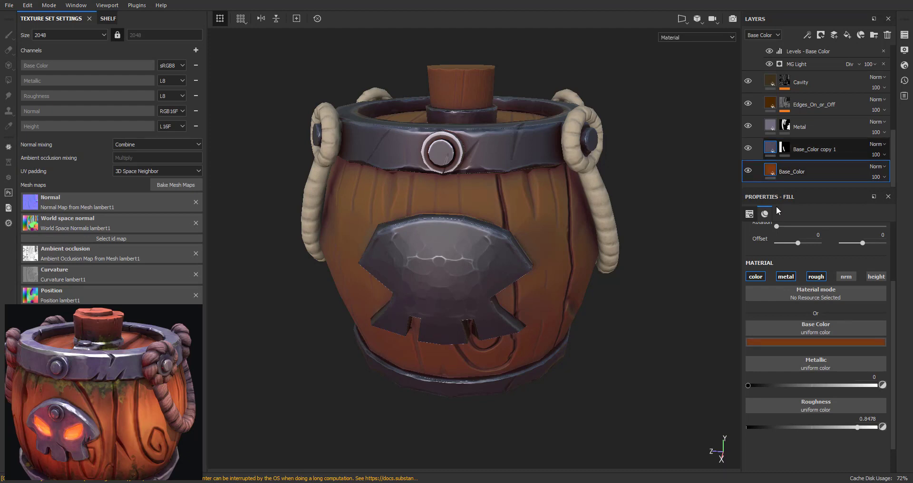
{"action": "key", "text": "ctrl+z"}
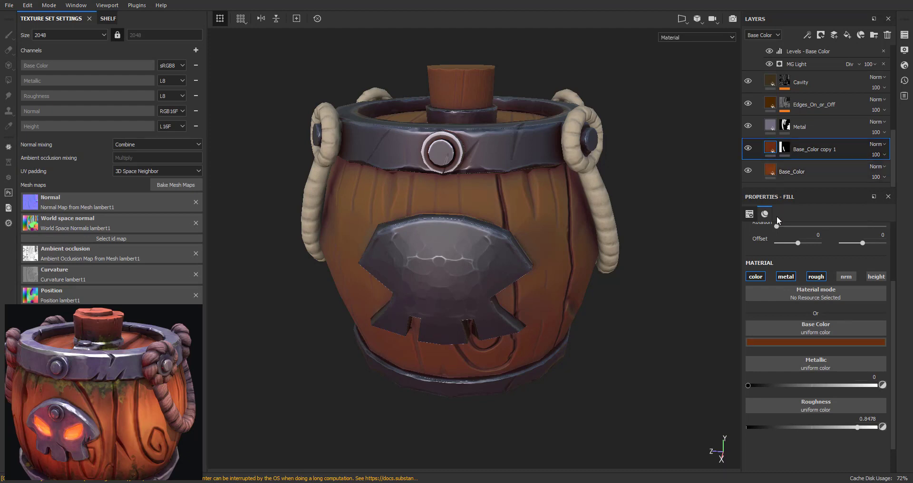
{"action": "key", "text": "ctrl+d"}
{"action": "left_click", "coordinate": [784, 148]}
{"action": "right_click", "coordinate": [784, 148]}
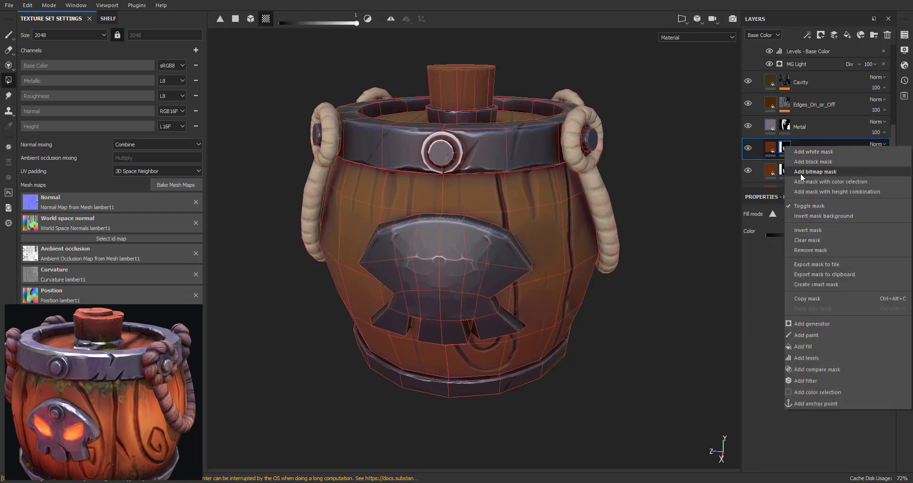
{"action": "left_click", "coordinate": [804, 163]}
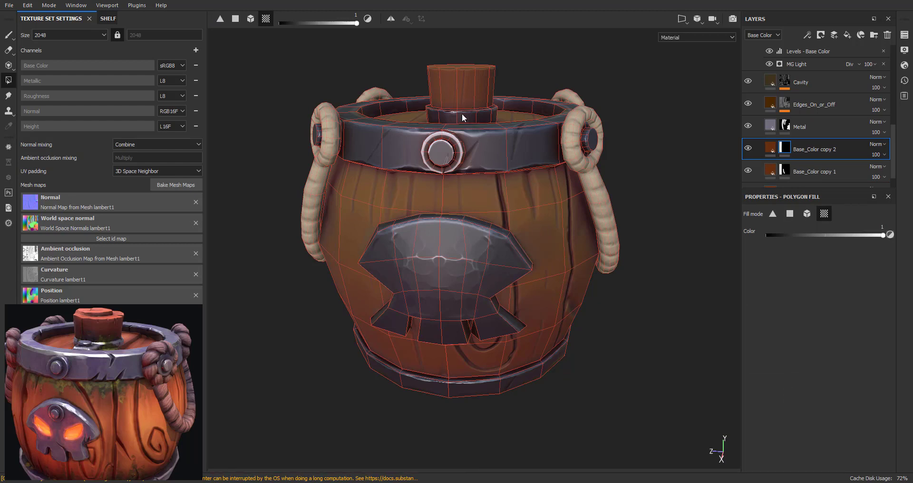
Step: Set Base_Color copy 2's base colour to a bright orange sampled from the reference barrel's wood, then make it slightly deeper and more saturated
{"action": "left_click_drag", "start_coordinate": [424, 227], "coordinate": [422, 202], "text": "alt"}
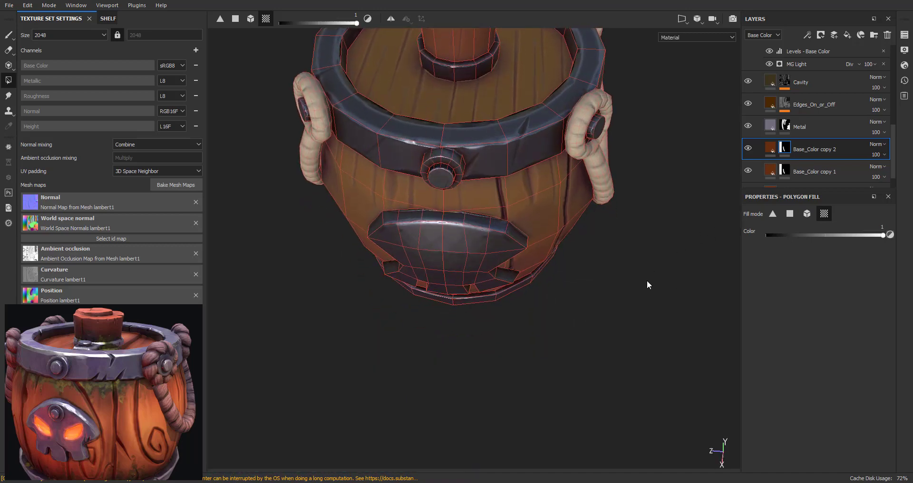
{"action": "left_click_drag", "start_coordinate": [609, 245], "coordinate": [599, 197], "text": "alt"}
{"action": "right_click_drag", "start_coordinate": [551, 247], "coordinate": [536, 254], "text": "alt"}
{"action": "middle_click_drag", "start_coordinate": [547, 269], "coordinate": [538, 285], "text": "alt"}
{"action": "left_click", "coordinate": [775, 150]}
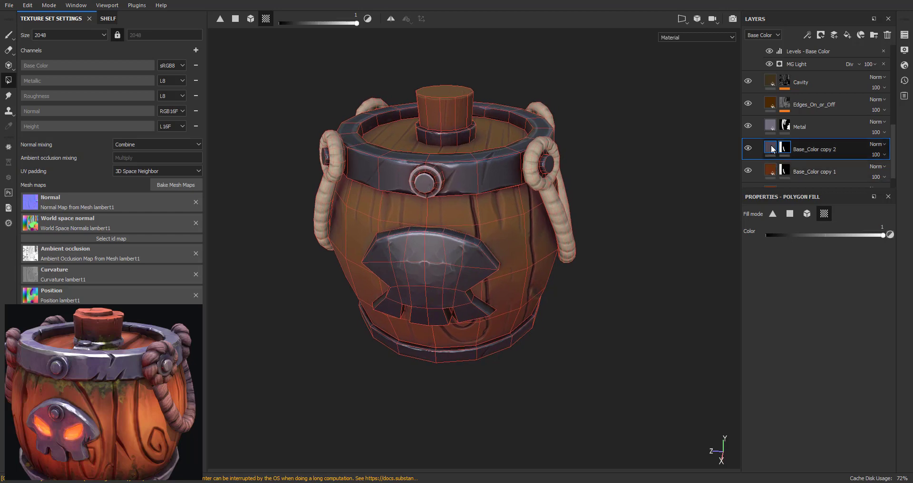
{"action": "left_click", "coordinate": [772, 149]}
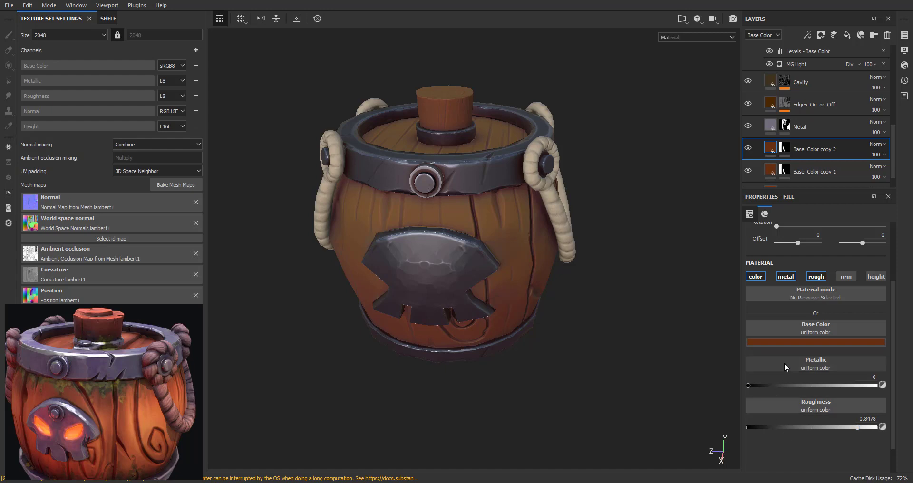
{"action": "left_click", "coordinate": [784, 342]}
{"action": "left_click", "coordinate": [825, 353]}
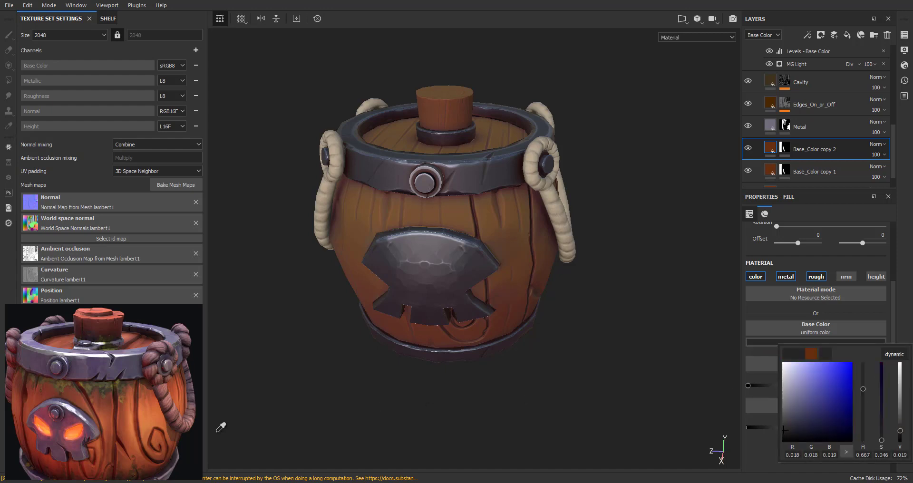
{"action": "left_click", "coordinate": [164, 423]}
{"action": "left_click", "coordinate": [152, 422]}
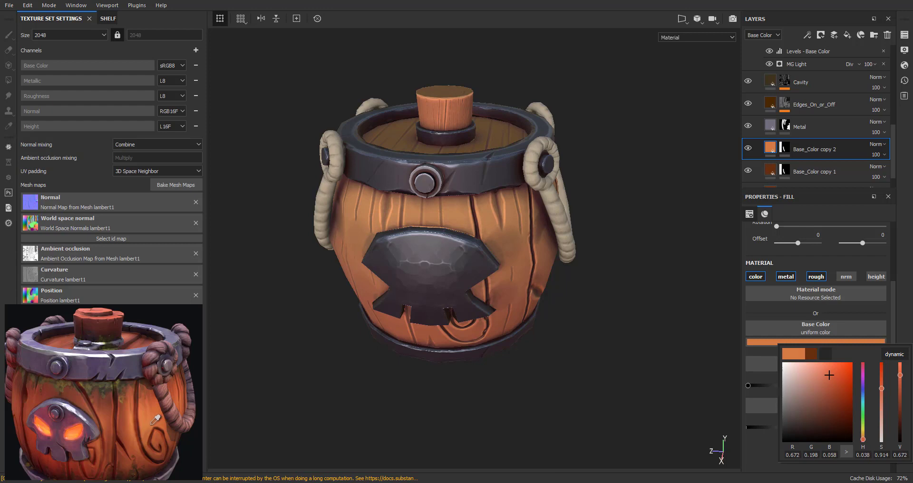
{"action": "left_click_drag", "start_coordinate": [151, 425], "coordinate": [151, 425]}
{"action": "left_click", "coordinate": [154, 422]}
{"action": "left_click_drag", "start_coordinate": [832, 379], "coordinate": [837, 381]}
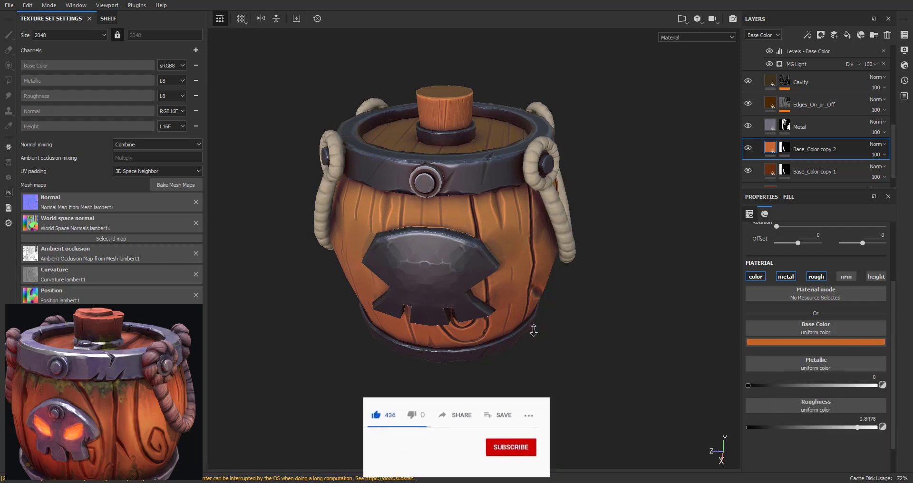
Step: Clear the mask of the Base_Color copy 2 layer
{"action": "left_click_drag", "start_coordinate": [533, 330], "coordinate": [492, 301], "text": "alt"}
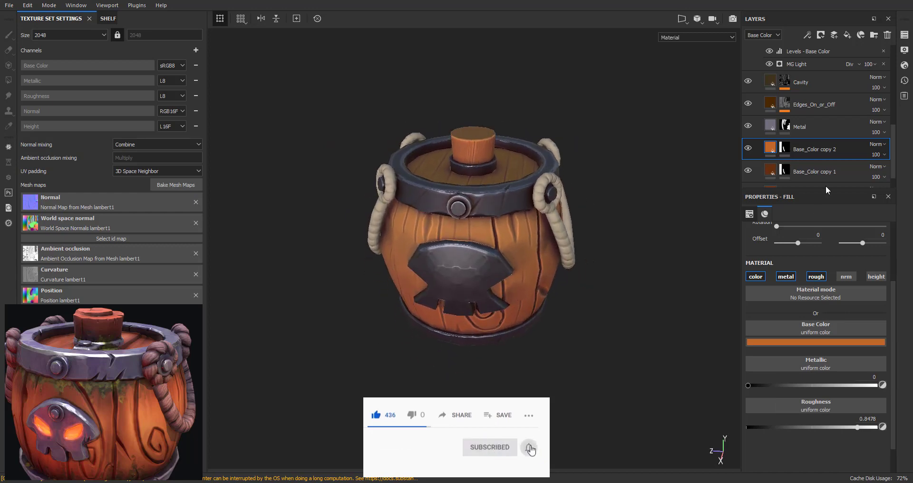
{"action": "right_click", "coordinate": [785, 151]}
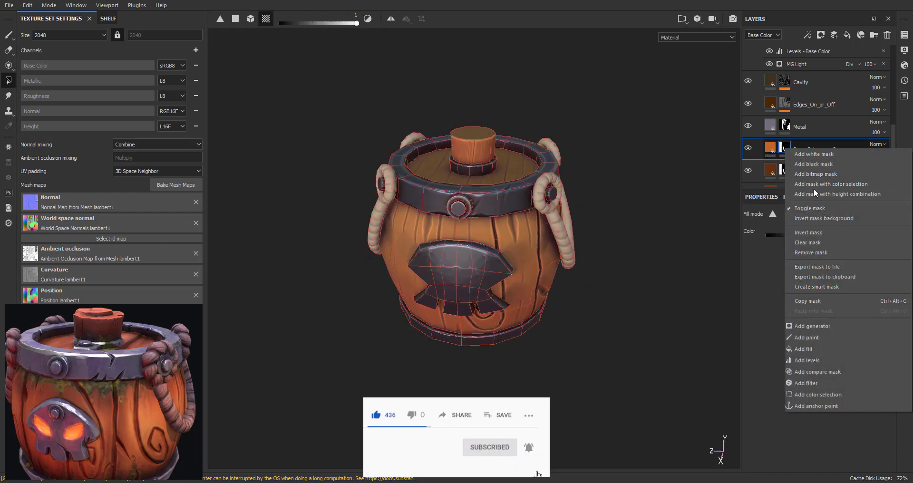
{"action": "left_click", "coordinate": [818, 241]}
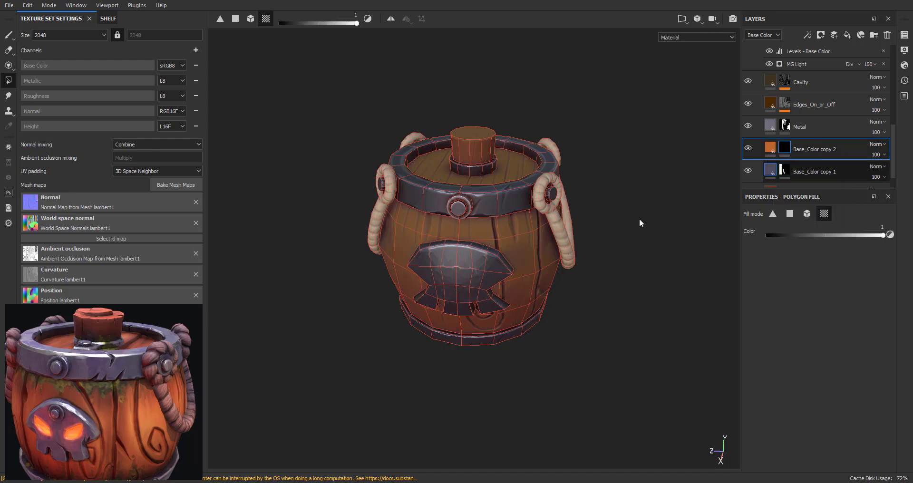
Step: Set up the Paint brush at size 49.88 for the mask and show the 3D and 2D views side by side
{"action": "left_click", "coordinate": [8, 36]}
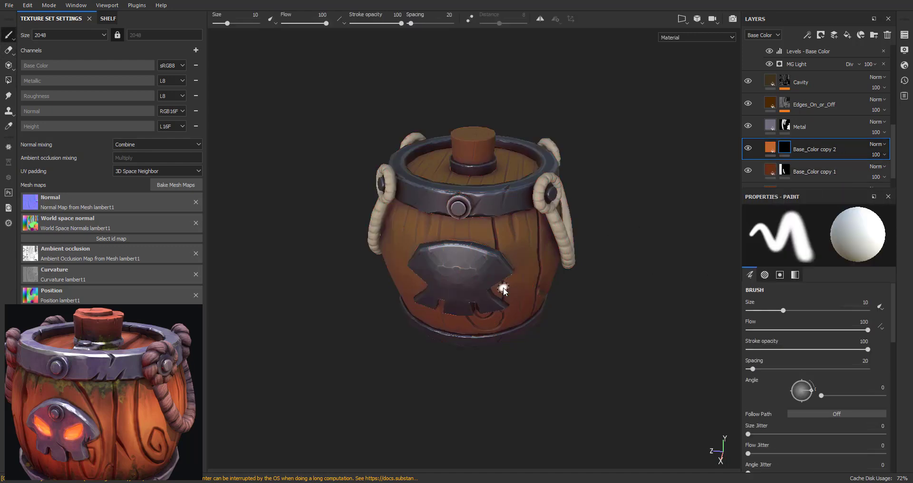
{"action": "right_click_drag", "start_coordinate": [449, 267], "coordinate": [451, 267], "text": "ctrl"}
{"action": "left_click_drag", "start_coordinate": [499, 295], "coordinate": [409, 269], "text": "alt"}
{"action": "right_click_drag", "start_coordinate": [409, 269], "coordinate": [511, 305], "text": "alt"}
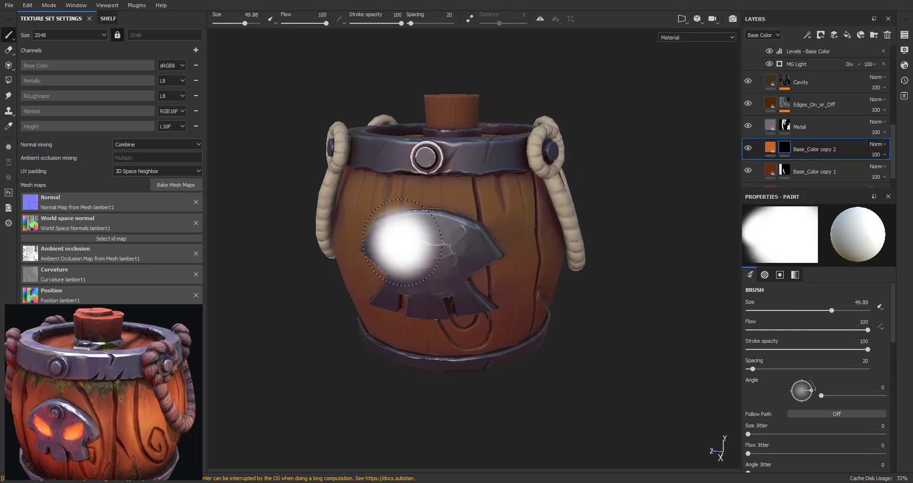
{"action": "left_click", "coordinate": [698, 19]}
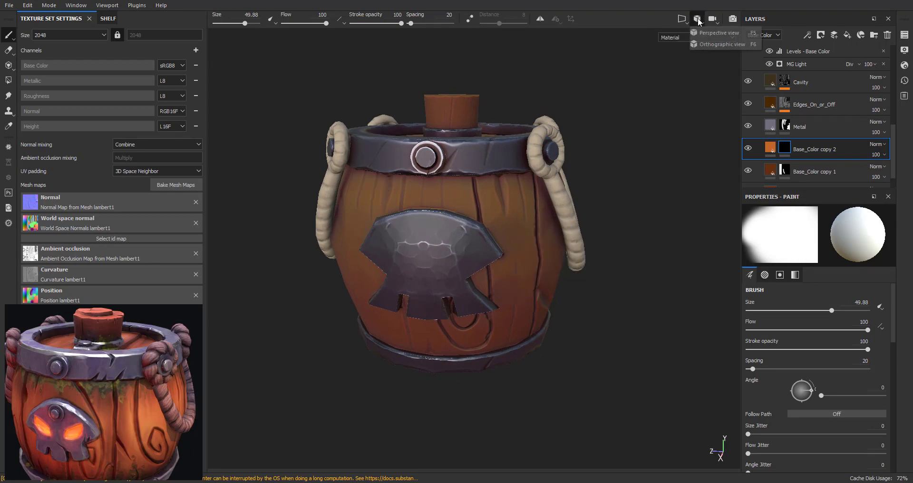
{"action": "left_click", "coordinate": [682, 19]}
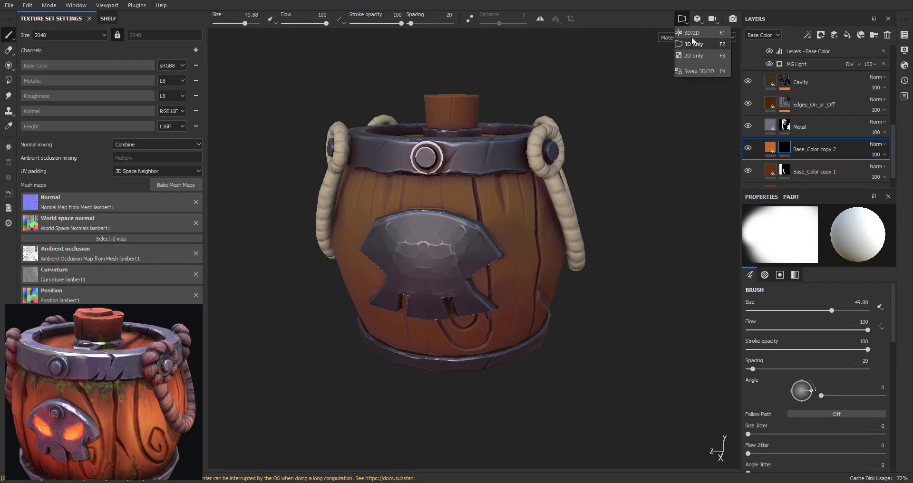
{"action": "left_click", "coordinate": [701, 32]}
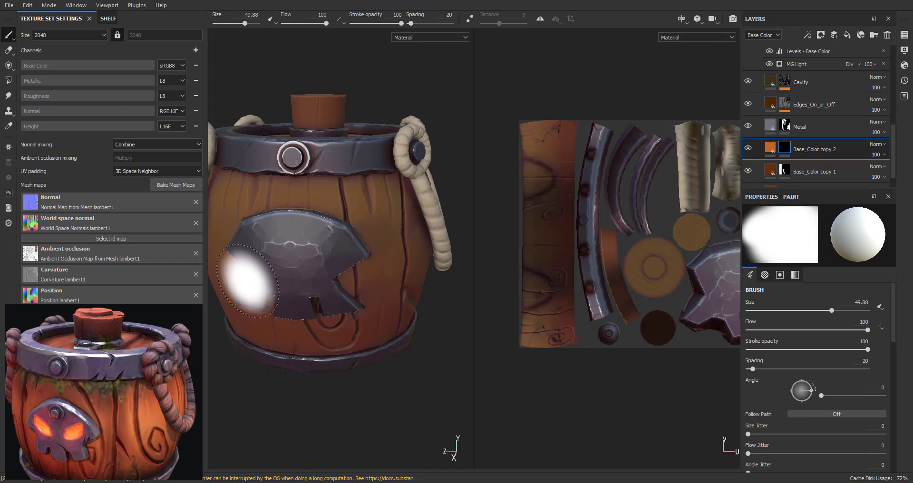
Step: Try painting a stroke on the Base_Color copy 2 mask across the wood around the skull plate, and undo it
{"action": "left_click_drag", "start_coordinate": [248, 282], "coordinate": [367, 279]}
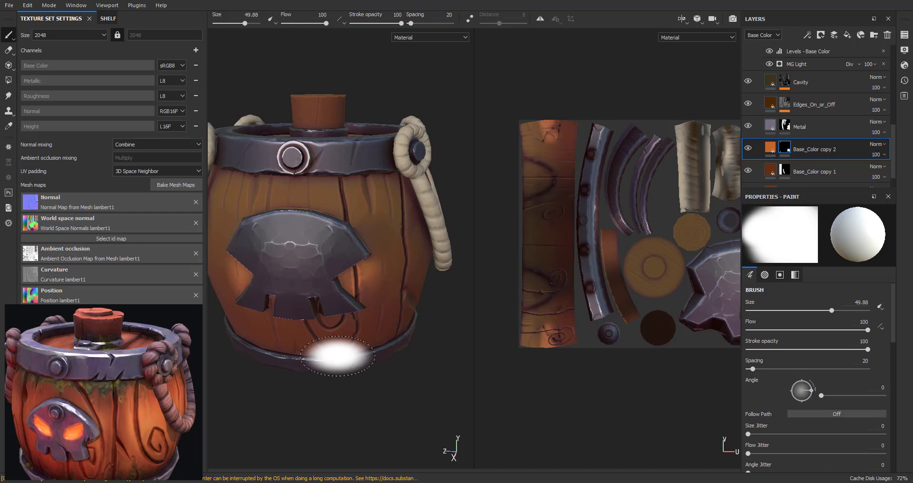
{"action": "key", "text": "ctrl"}
{"action": "key", "text": "ctrl+z"}
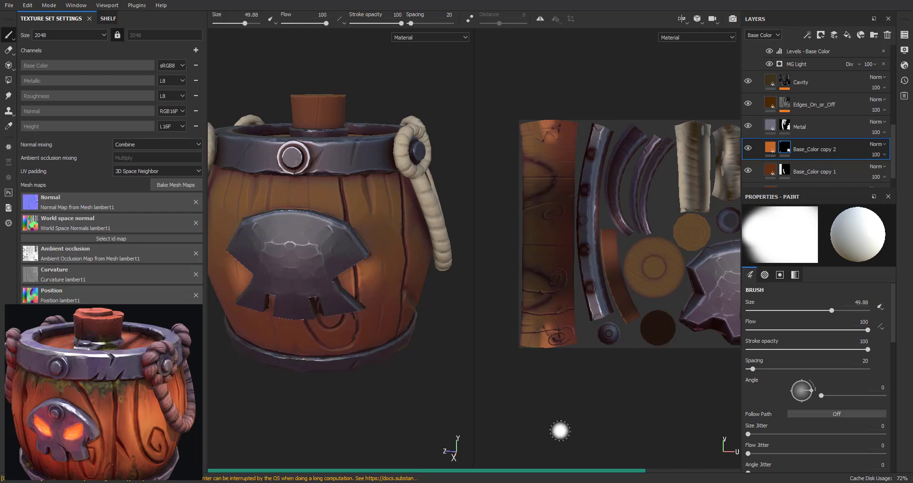
Step: Try a straight full-flow mask stroke at brush size 98.8 down the barrel's wood strip in the UV layout
{"action": "right_click_drag", "start_coordinate": [541, 128], "coordinate": [540, 127], "text": "ctrl"}
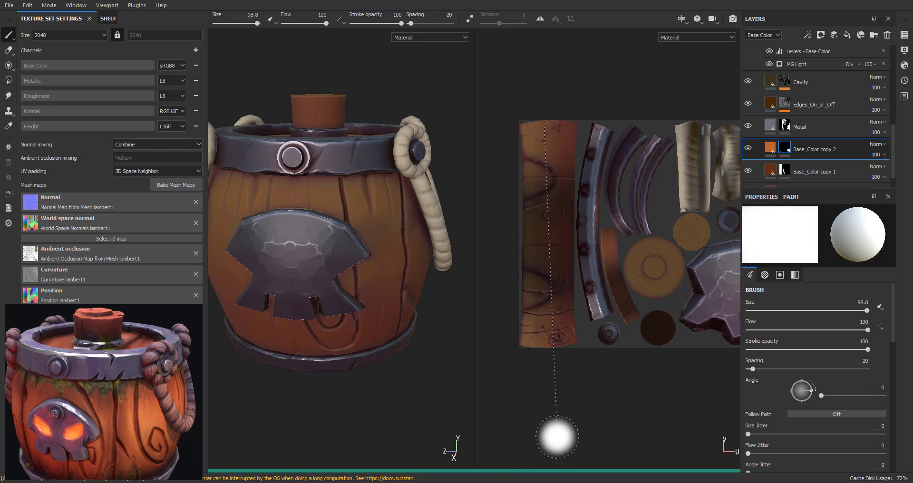
{"action": "key", "text": "shift"}
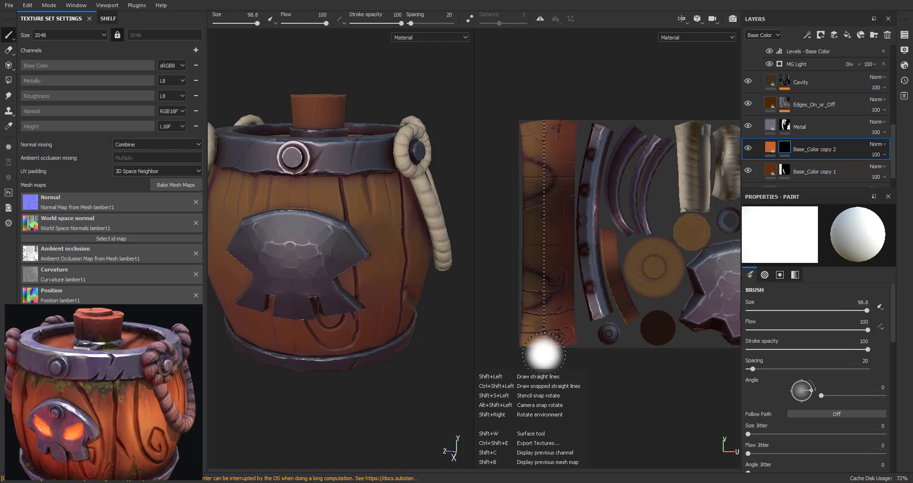
{"action": "left_click", "coordinate": [544, 352], "text": "shift"}
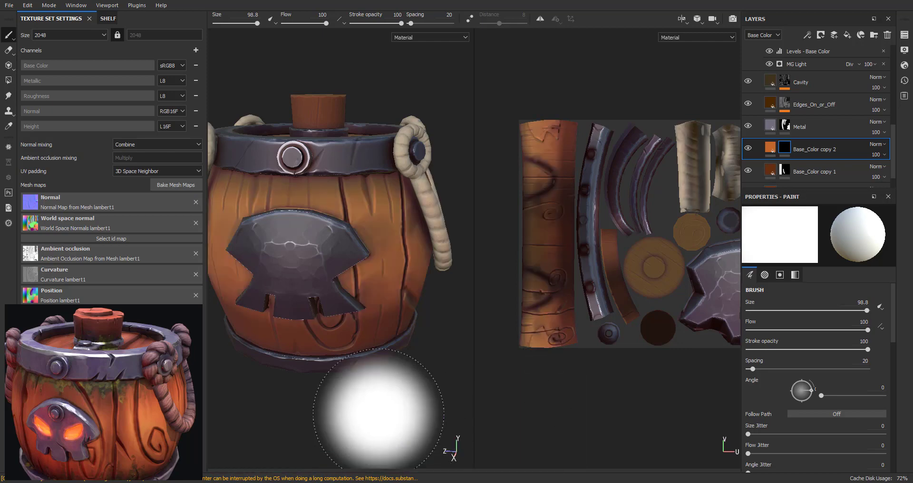
{"action": "scroll", "coordinate": [377, 409], "scroll_direction": "down", "scroll_amount": 5}
{"action": "mouse_move", "coordinate": [332, 373]}
{"action": "left_mouse_down", "text": "alt"}
{"action": "mouse_move", "coordinate": [358, 373]}
{"action": "mouse_move", "coordinate": [458, 333]}
{"action": "mouse_move", "coordinate": [328, 361]}
{"action": "left_mouse_up", "text": "alt"}
{"action": "middle_click_drag", "start_coordinate": [328, 360], "coordinate": [290, 365], "text": "alt"}
{"action": "mouse_move", "coordinate": [291, 365]}
{"action": "left_mouse_down", "text": "alt"}
{"action": "mouse_move", "coordinate": [336, 359]}
{"action": "mouse_move", "coordinate": [342, 367]}
{"action": "left_mouse_up", "text": "alt"}
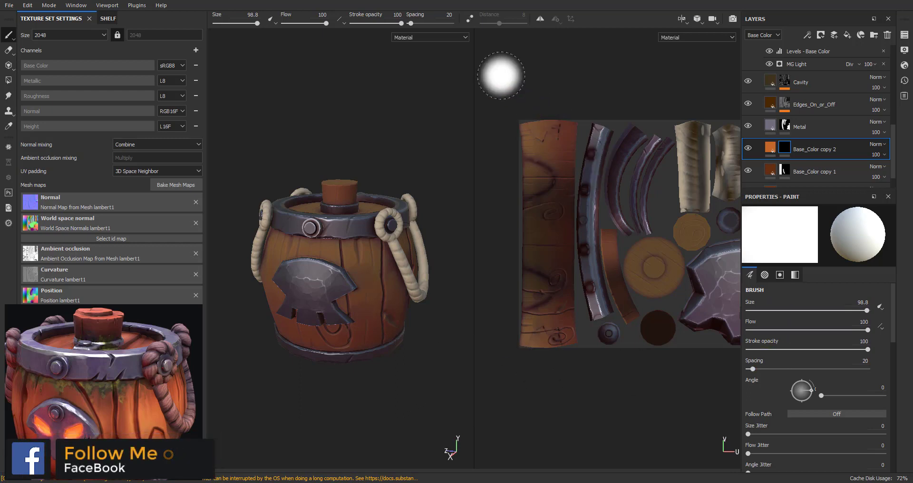
Step: Paint a straight mask stroke down the barrel's wood strip in the UV layout with brush size 100 and flow 38
{"action": "left_click_drag", "start_coordinate": [854, 330], "coordinate": [792, 331]}
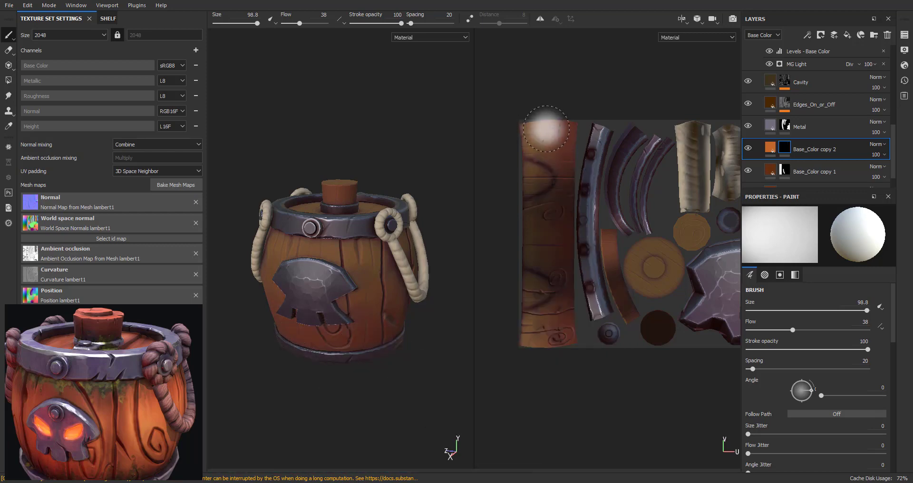
{"action": "key", "text": "bracketright"}
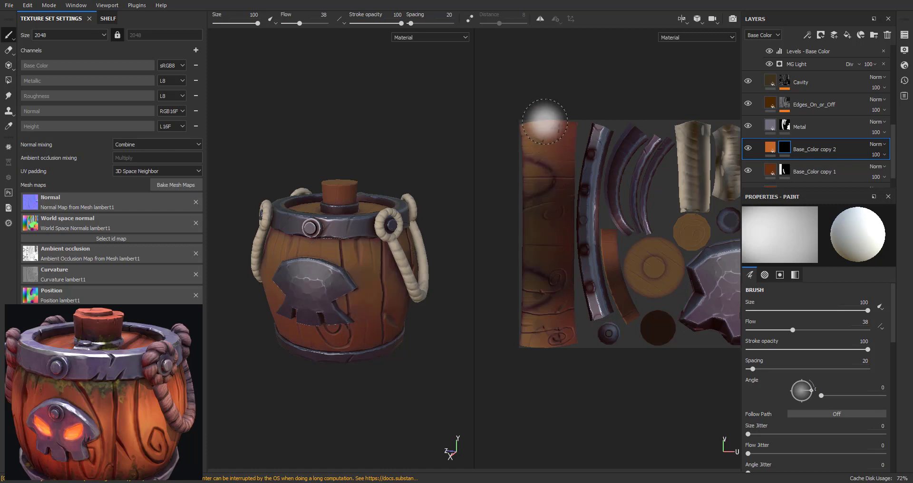
{"action": "left_click", "coordinate": [544, 355], "text": "shift"}
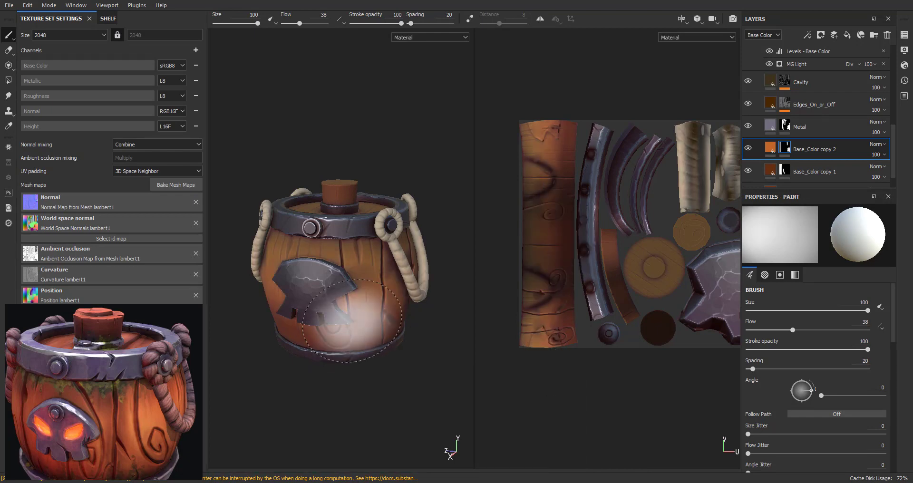
Step: Compare the barrel's wood with the Base_Color copy 2 layer hidden and shown
{"action": "left_click", "coordinate": [748, 149]}
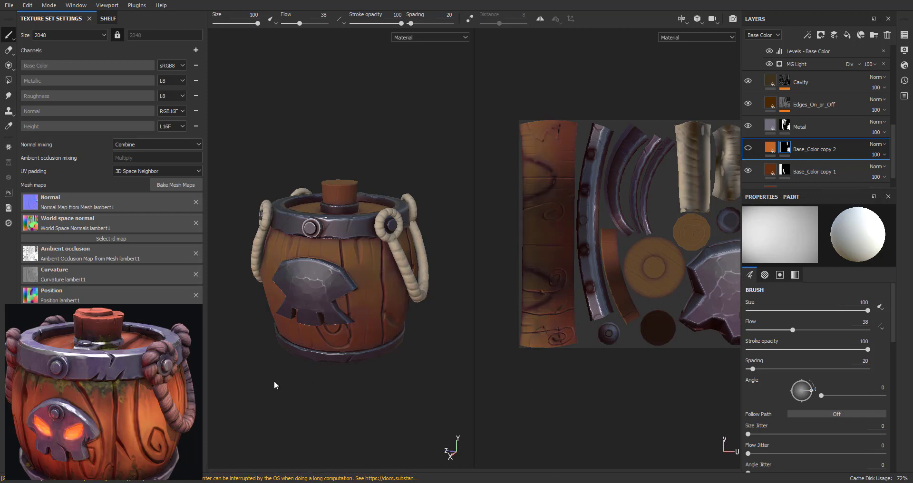
{"action": "left_click", "coordinate": [748, 149]}
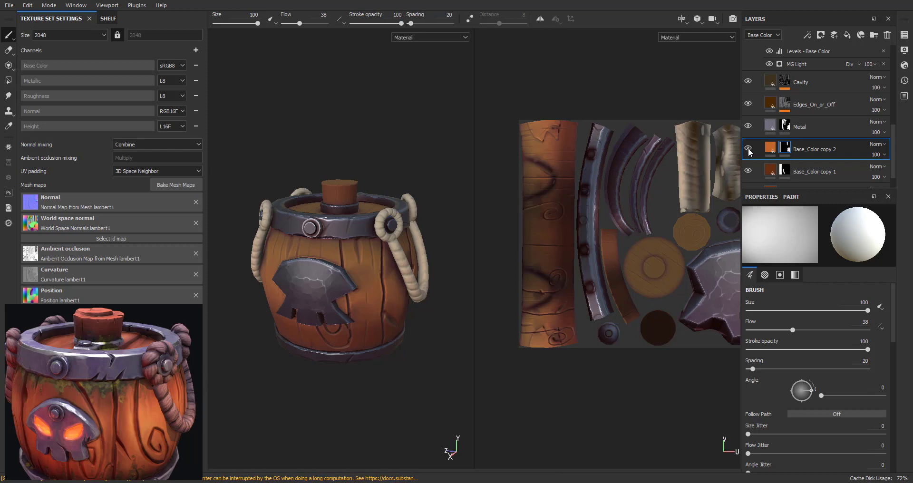
{"action": "left_click", "coordinate": [748, 149]}
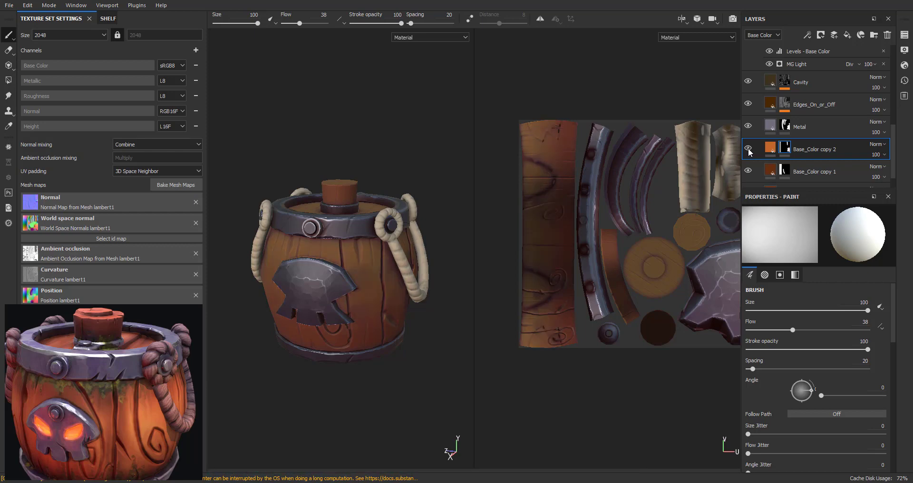
{"action": "left_click", "coordinate": [747, 149]}
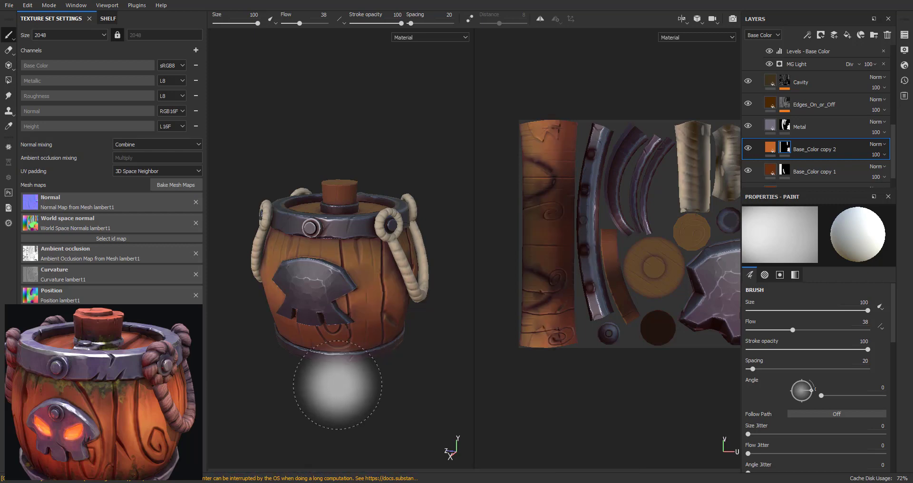
Step: Examine the painted wood from the side, then the barrel's lid from above and its round island in the UV layout
{"action": "left_click_drag", "start_coordinate": [242, 319], "coordinate": [234, 304], "text": "alt"}
{"action": "middle_click_drag", "start_coordinate": [233, 307], "coordinate": [243, 298], "text": "alt"}
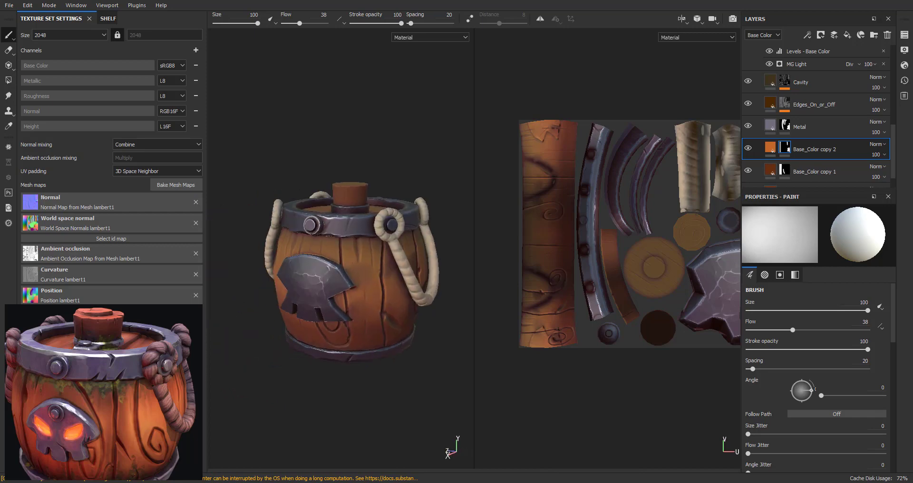
{"action": "mouse_move", "coordinate": [336, 295]}
{"action": "middle_mouse_down", "text": "alt"}
{"action": "mouse_move", "coordinate": [311, 302]}
{"action": "mouse_move", "coordinate": [336, 303]}
{"action": "middle_mouse_up", "text": "alt"}
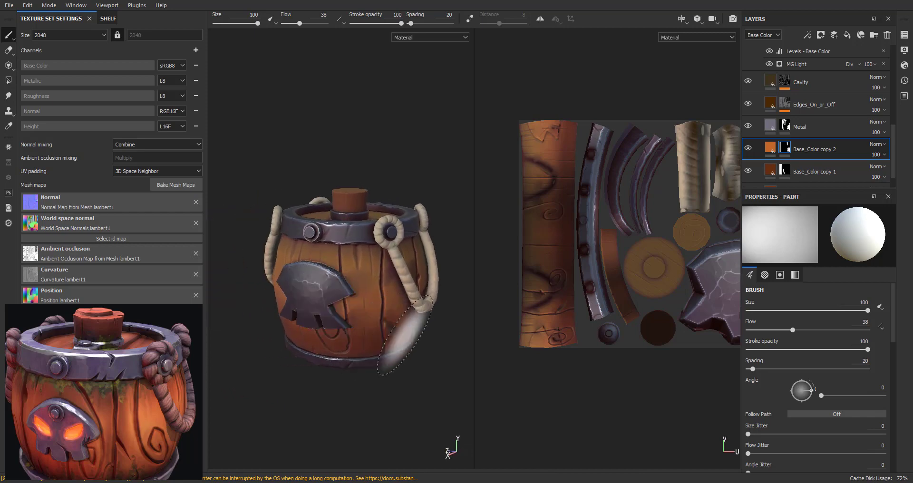
{"action": "mouse_move", "coordinate": [343, 271]}
{"action": "left_mouse_down", "text": "alt"}
{"action": "mouse_move", "coordinate": [368, 359]}
{"action": "mouse_move", "coordinate": [365, 338]}
{"action": "left_mouse_up", "text": "alt"}
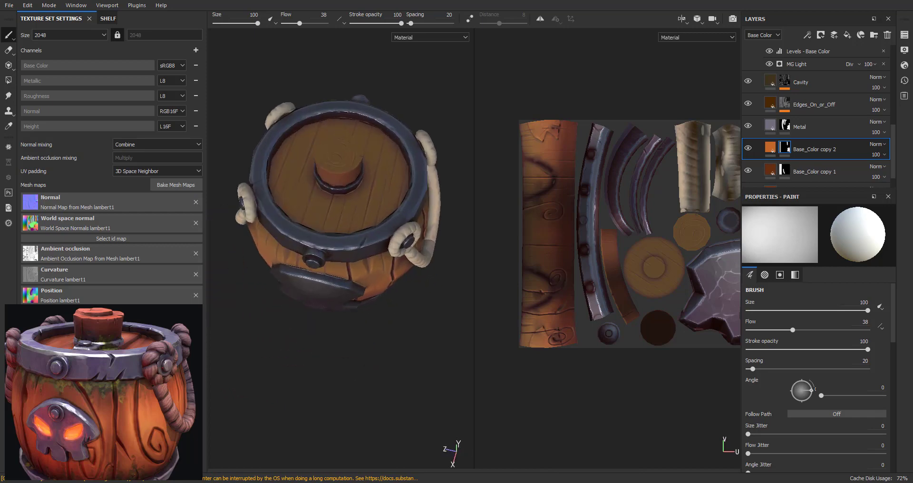
{"action": "scroll", "coordinate": [346, 218], "scroll_direction": "up", "scroll_amount": 3}
{"action": "scroll", "coordinate": [649, 284], "scroll_direction": "up", "scroll_amount": 2}
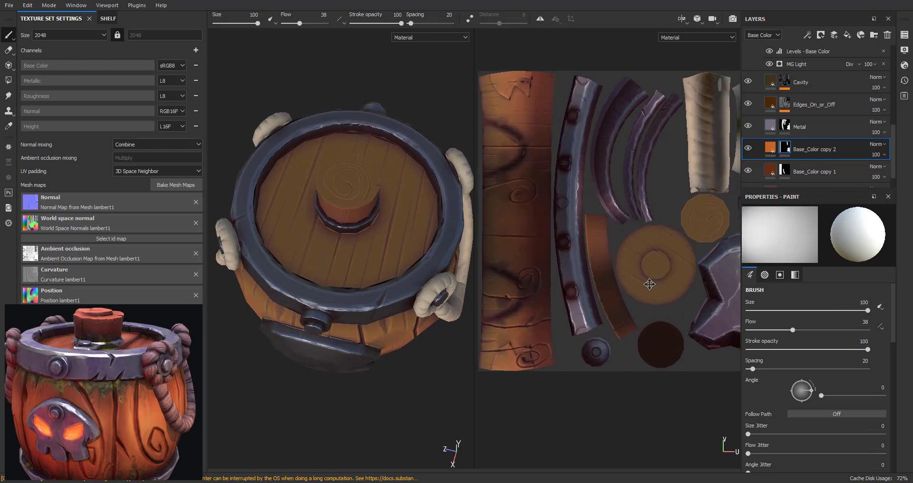
Step: Paint the mask over the lid's round wood island in the UV layout with brush size 57.76 and flow 38
{"action": "middle_click_drag", "start_coordinate": [650, 284], "coordinate": [609, 289]}
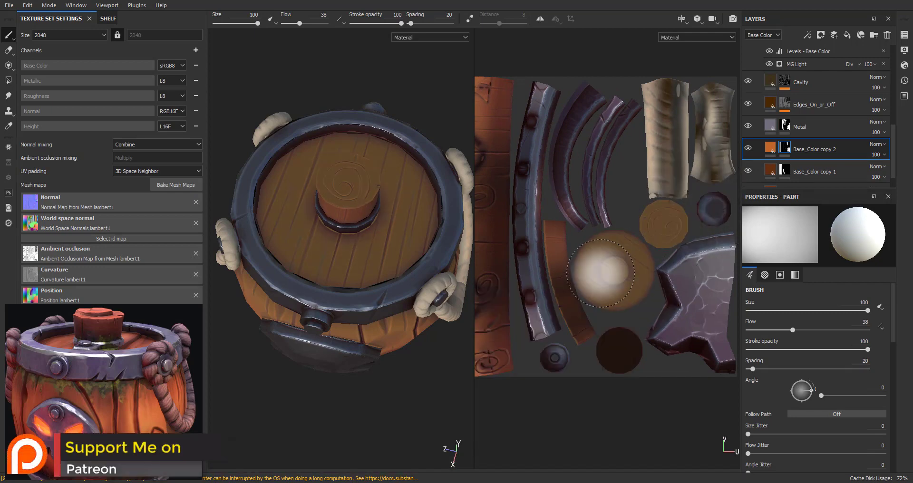
{"action": "mouse_move", "coordinate": [606, 272]}
{"action": "right_mouse_down", "text": "alt"}
{"action": "mouse_move", "coordinate": [660, 267]}
{"action": "mouse_move", "coordinate": [675, 283]}
{"action": "right_mouse_up", "text": "alt"}
{"action": "middle_click_drag", "start_coordinate": [675, 284], "coordinate": [629, 262], "text": "alt"}
{"action": "right_click_drag", "start_coordinate": [629, 262], "coordinate": [570, 284], "text": "alt"}
{"action": "middle_click_drag", "start_coordinate": [570, 284], "coordinate": [596, 279], "text": "alt"}
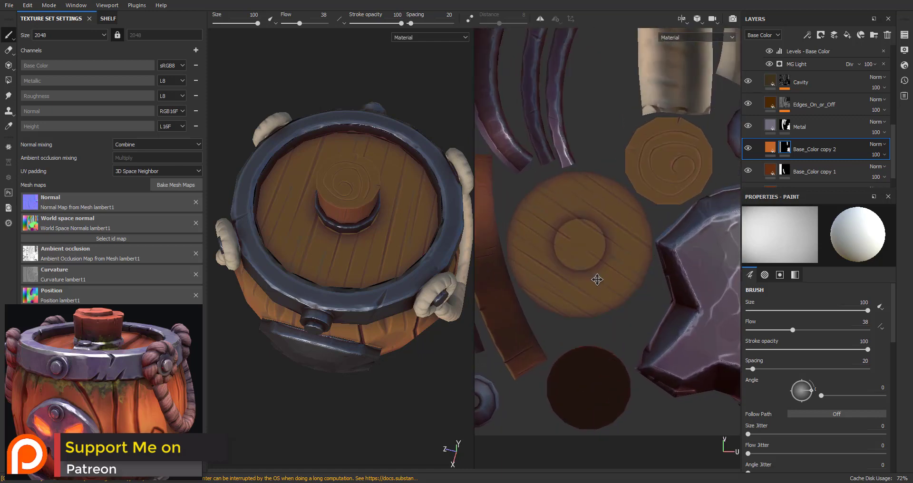
{"action": "right_click_drag", "start_coordinate": [603, 232], "coordinate": [571, 232], "text": "ctrl"}
{"action": "left_click_drag", "start_coordinate": [598, 206], "coordinate": [574, 208]}
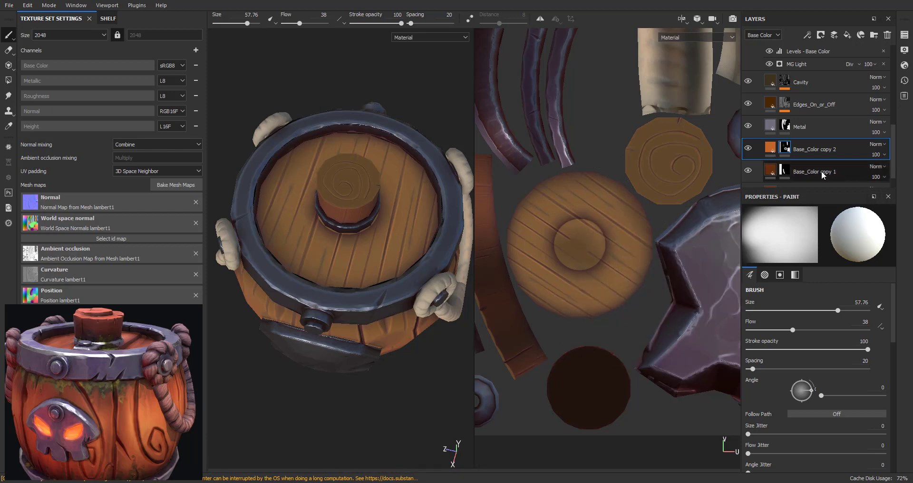
Step: Compare the lid's wood planks with the Base_Color copy 2 layer hidden and shown
{"action": "left_click", "coordinate": [748, 149]}
{"action": "left_click", "coordinate": [748, 150]}
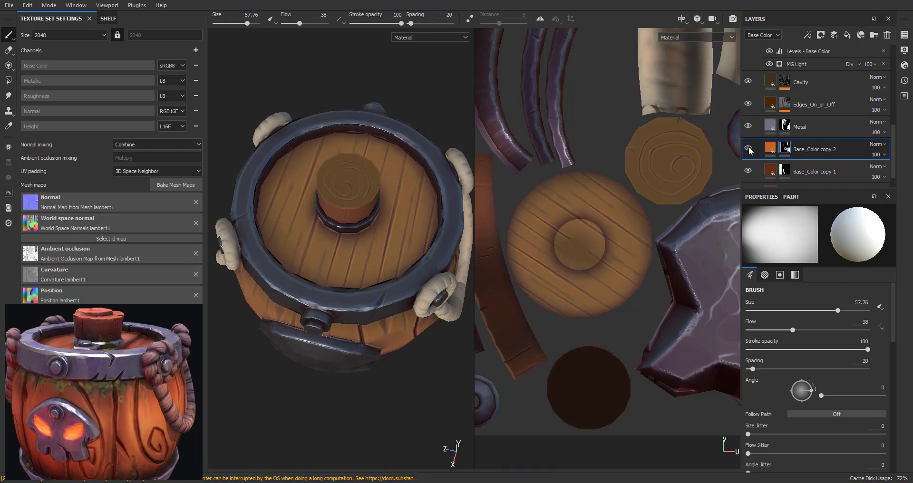
{"action": "left_click", "coordinate": [748, 149]}
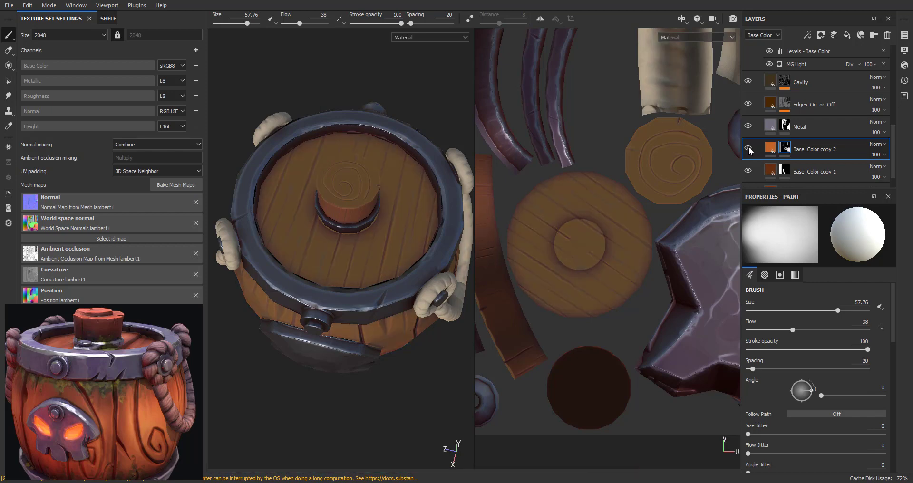
{"action": "left_click", "coordinate": [748, 150]}
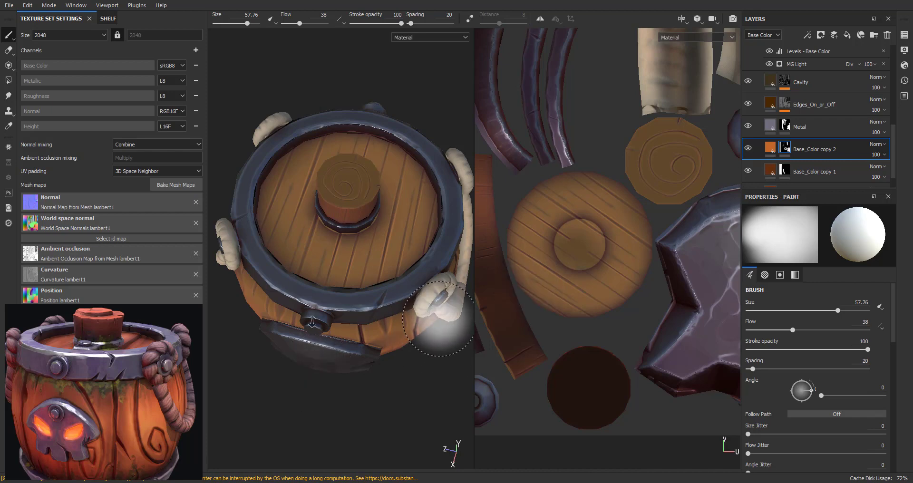
Step: Try the Multiply and Screen blend modes on Base_Color copy 2 while viewing the barrel's front, and return the layer to Normal
{"action": "right_click_drag", "start_coordinate": [312, 323], "coordinate": [281, 323], "text": "alt"}
{"action": "left_click_drag", "start_coordinate": [342, 322], "coordinate": [352, 209], "text": "alt"}
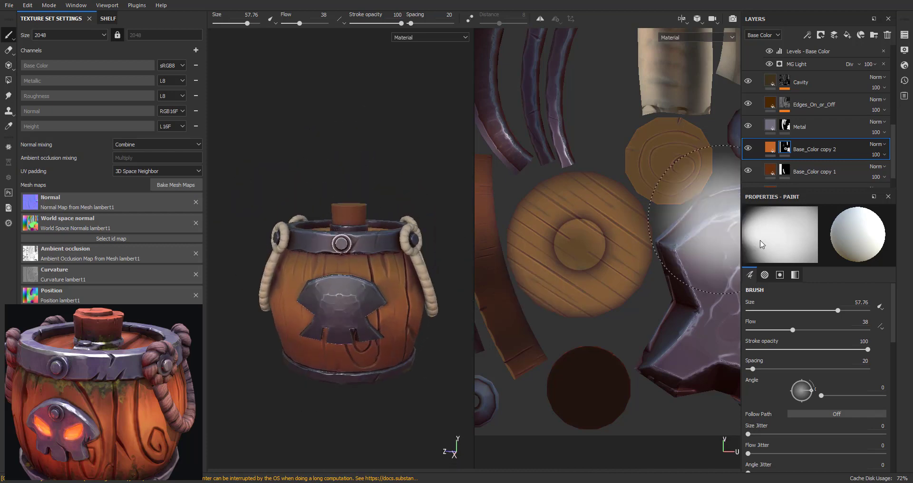
{"action": "left_click", "coordinate": [884, 144]}
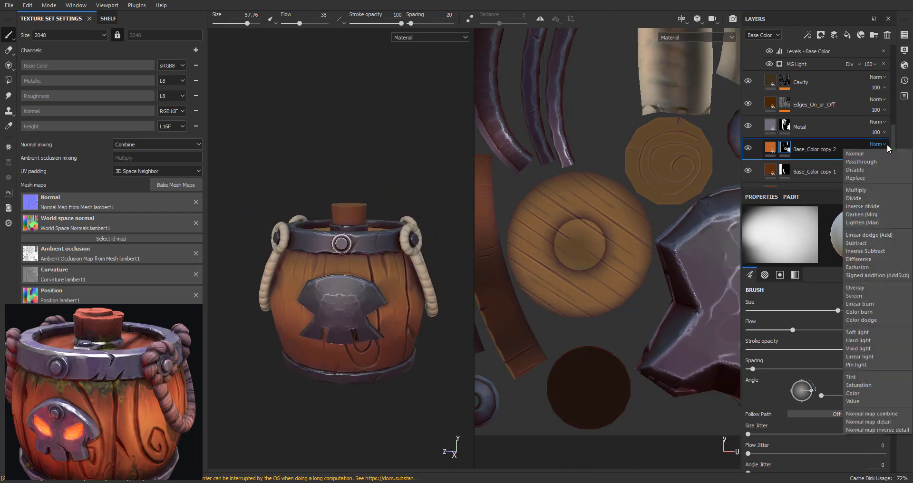
{"action": "left_click", "coordinate": [870, 191]}
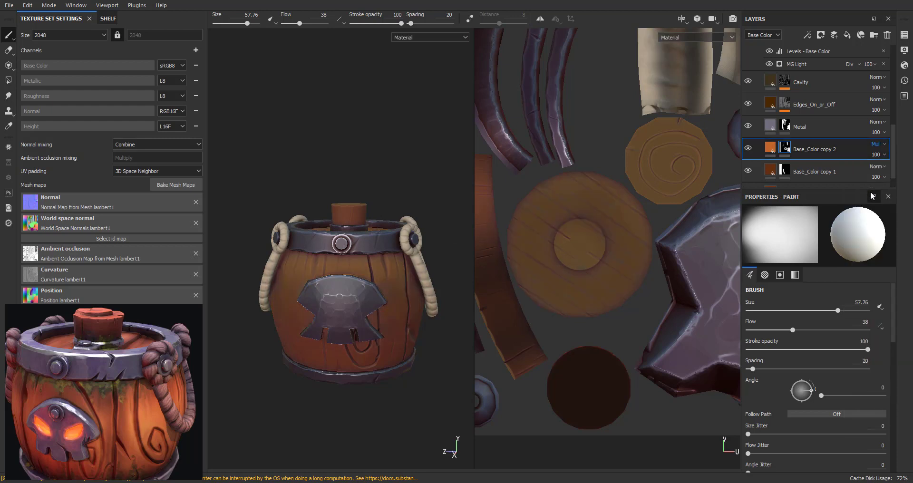
{"action": "left_click", "coordinate": [884, 145]}
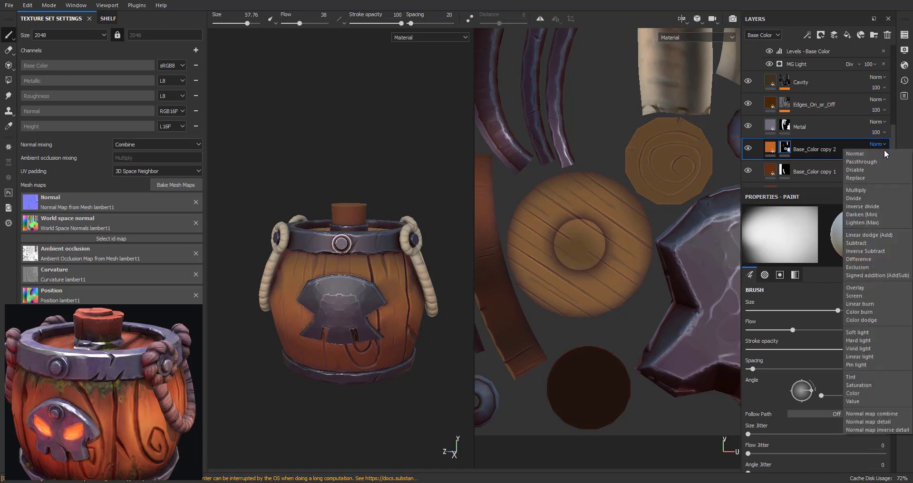
{"action": "left_click", "coordinate": [862, 296]}
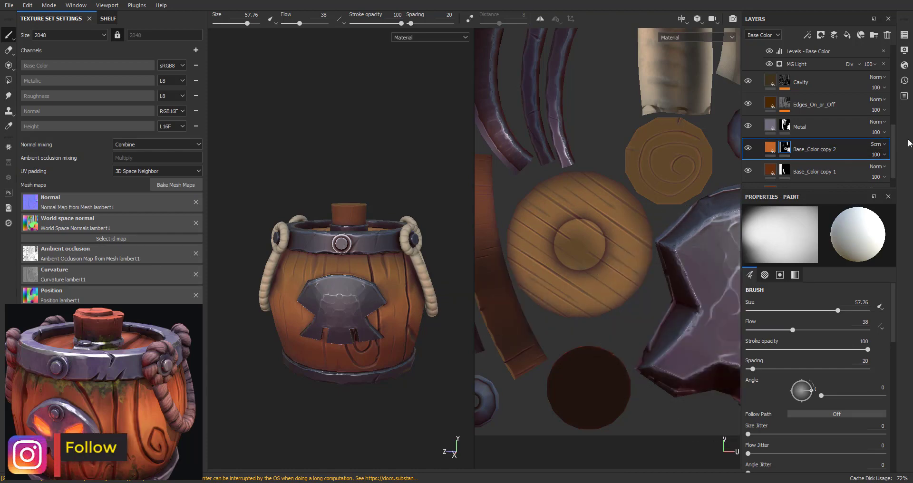
{"action": "left_click", "coordinate": [885, 142]}
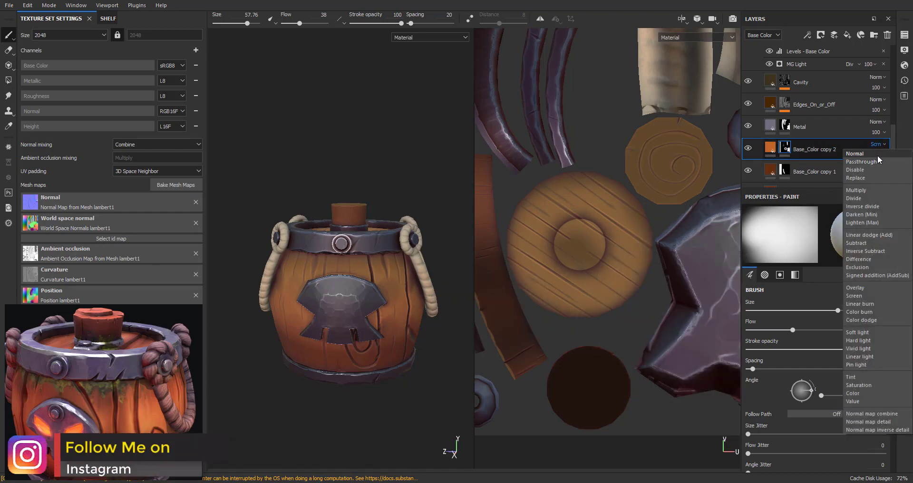
{"action": "left_click", "coordinate": [877, 155]}
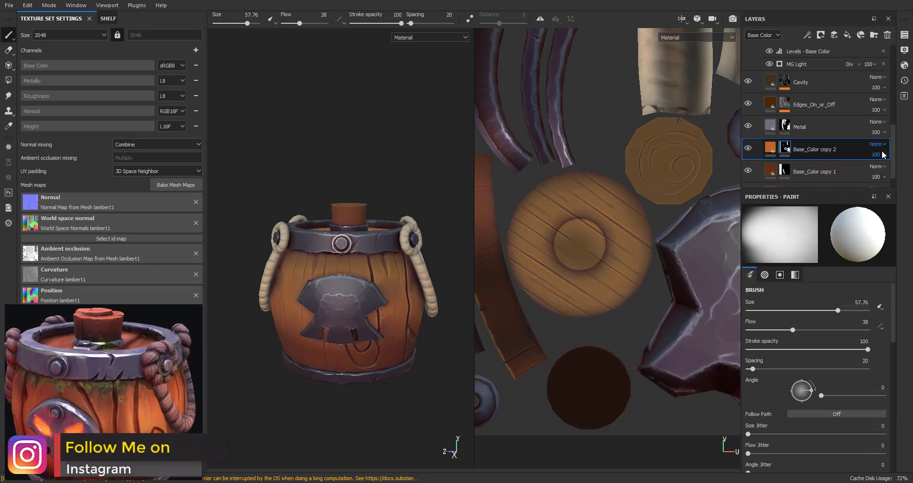
Step: Set the blend mode of the Base_Color copy 2 layer to Screen
{"action": "left_click", "coordinate": [884, 147]}
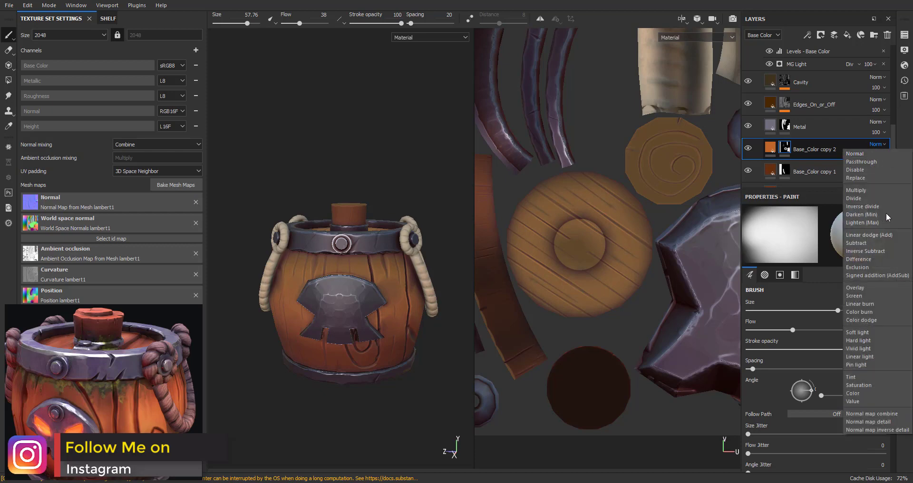
{"action": "left_click", "coordinate": [863, 294]}
{"action": "mouse_move", "coordinate": [375, 318]}
{"action": "left_mouse_down", "text": "alt"}
{"action": "mouse_move", "coordinate": [369, 371]}
{"action": "mouse_move", "coordinate": [327, 333]}
{"action": "mouse_move", "coordinate": [326, 274]}
{"action": "mouse_move", "coordinate": [380, 294]}
{"action": "left_mouse_up", "text": "alt"}
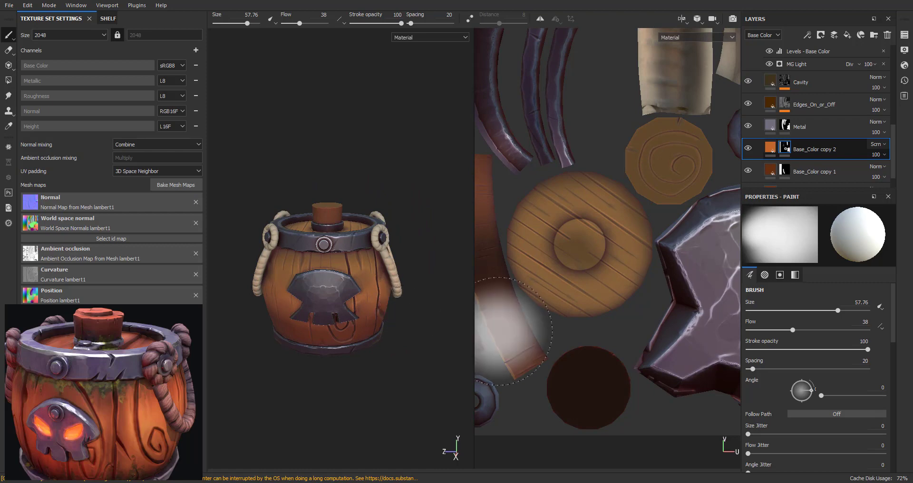
Step: Try a straight mask stroke on the curved wood strip in the UV layout at brush size 18.84 and flow 38, and undo it
{"action": "right_click_drag", "start_coordinate": [603, 302], "coordinate": [588, 299], "text": "alt"}
{"action": "mouse_move", "coordinate": [589, 299]}
{"action": "middle_mouse_down", "text": "alt"}
{"action": "mouse_move", "coordinate": [637, 286]}
{"action": "mouse_move", "coordinate": [654, 293]}
{"action": "middle_mouse_up", "text": "alt"}
{"action": "mouse_move", "coordinate": [654, 293]}
{"action": "right_mouse_down", "text": "alt"}
{"action": "mouse_move", "coordinate": [628, 297]}
{"action": "mouse_move", "coordinate": [639, 263]}
{"action": "right_mouse_up", "text": "alt"}
{"action": "middle_click_drag", "start_coordinate": [640, 263], "coordinate": [641, 274], "text": "alt"}
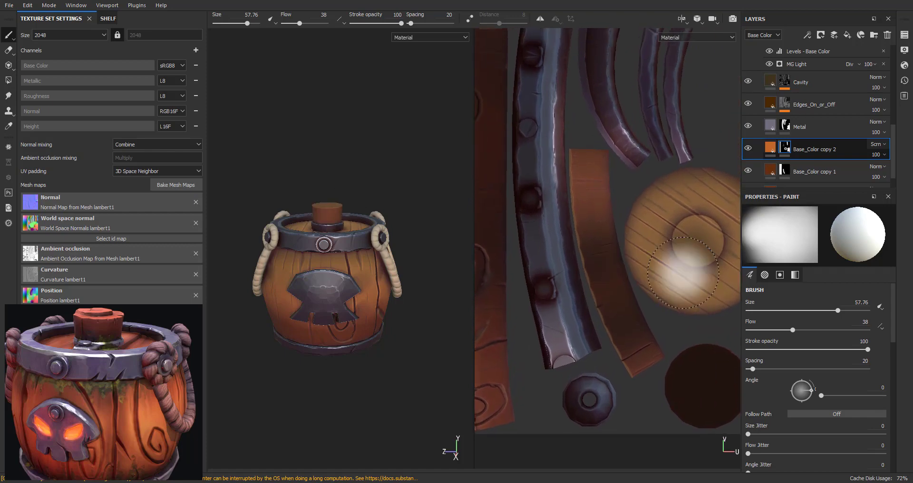
{"action": "mouse_move", "coordinate": [589, 177]}
{"action": "right_mouse_down", "text": "ctrl"}
{"action": "mouse_move", "coordinate": [552, 177]}
{"action": "mouse_move", "coordinate": [591, 177]}
{"action": "right_mouse_up", "text": "ctrl"}
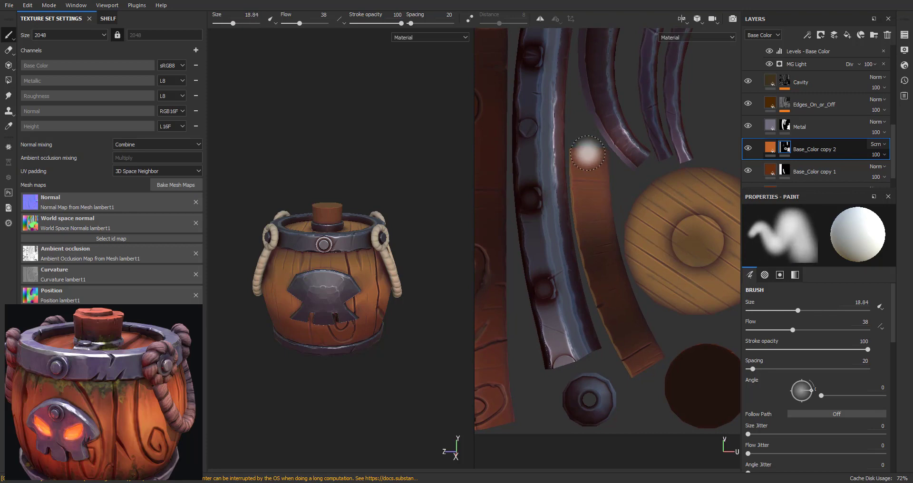
{"action": "left_click", "coordinate": [587, 152]}
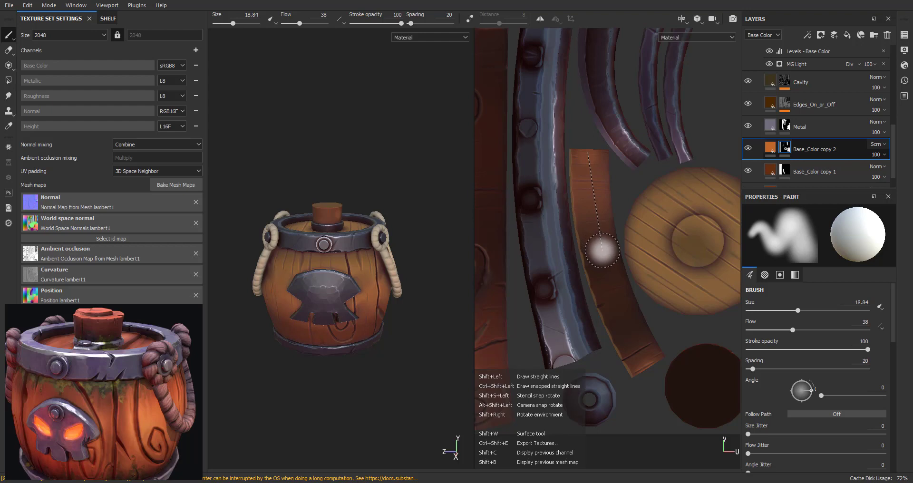
{"action": "left_click", "coordinate": [602, 250], "text": "shift"}
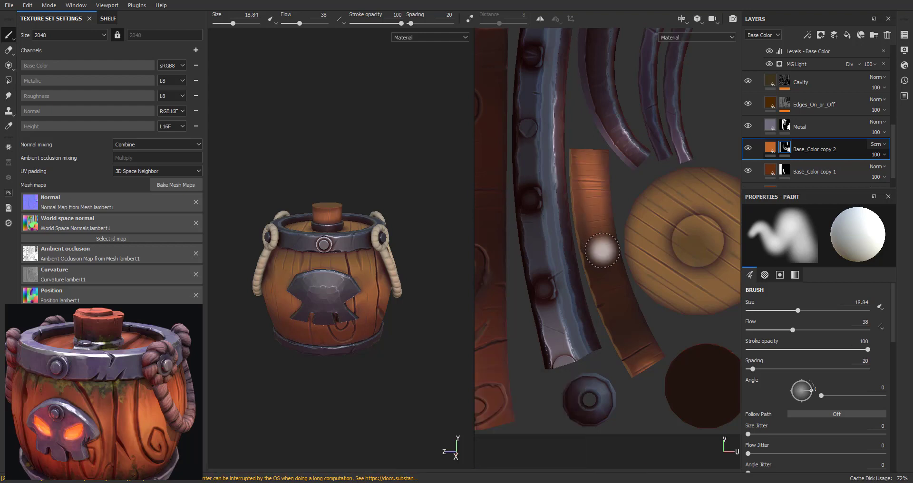
{"action": "key", "text": "ctrl"}
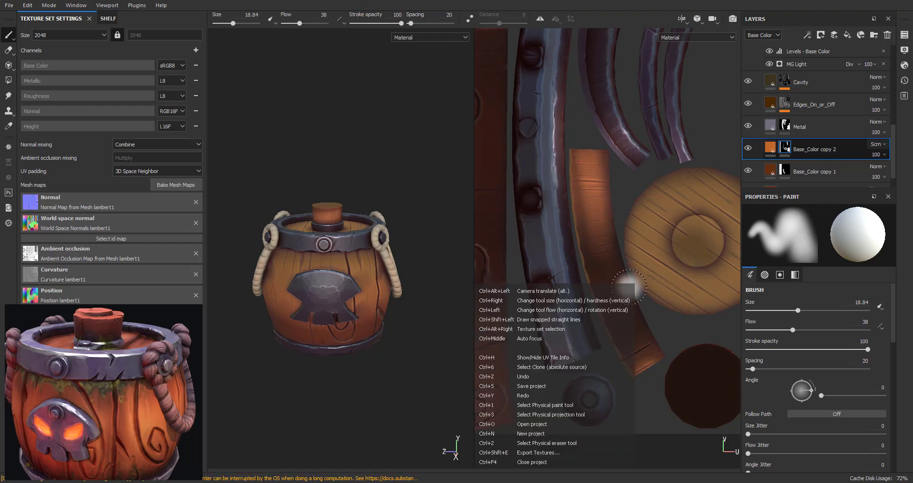
{"action": "key", "text": "ctrl+z"}
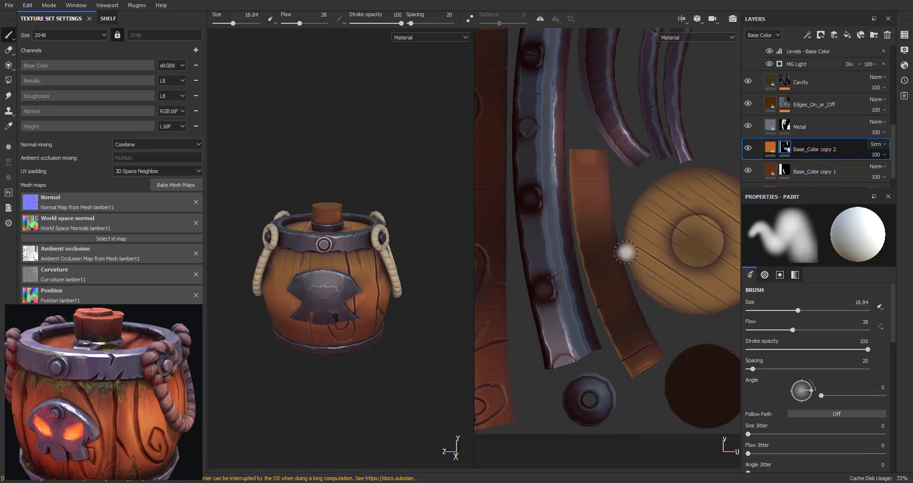
Step: Paint straight mask strokes along the curved wood strip in the UV layout with brush size 25 and flow 14
{"action": "right_click_drag", "start_coordinate": [588, 165], "coordinate": [600, 165], "text": "ctrl"}
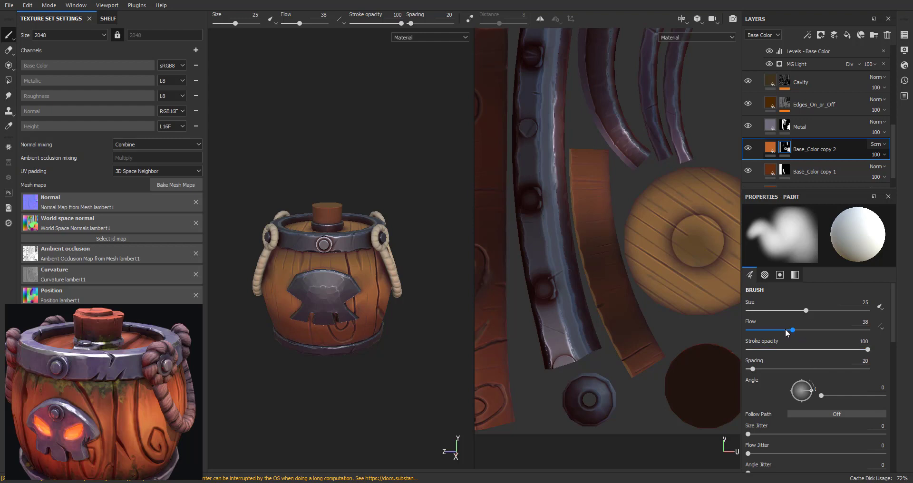
{"action": "left_click_drag", "start_coordinate": [778, 333], "coordinate": [762, 333]}
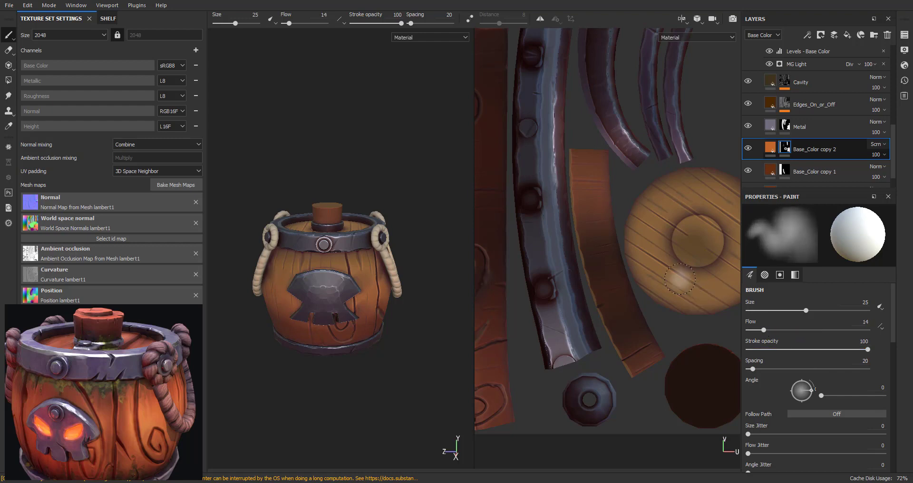
{"action": "left_click", "coordinate": [587, 153]}
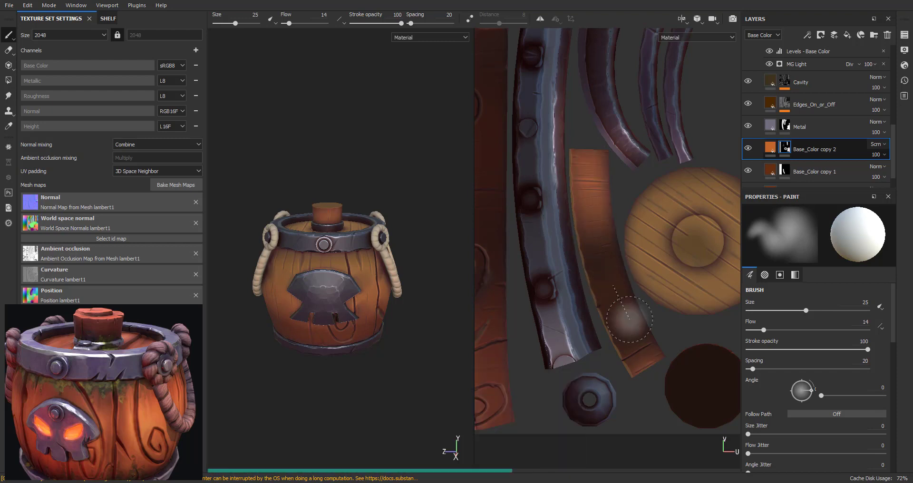
{"action": "left_click", "coordinate": [631, 329]}
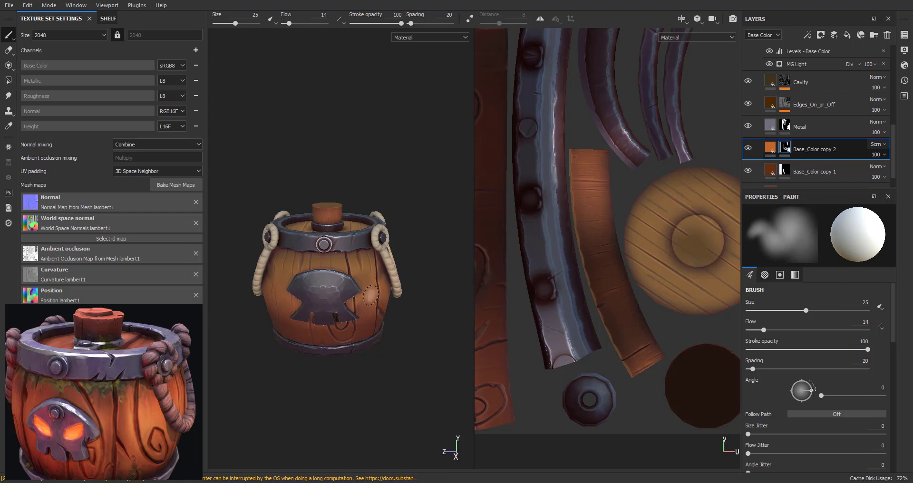
Step: Examine the wooden plug and upper barrel up close under rotated lighting, comparing Base_Color copy 2 hidden and shown
{"action": "right_click_drag", "start_coordinate": [281, 248], "coordinate": [618, 238], "text": "alt"}
{"action": "middle_click_drag", "start_coordinate": [309, 202], "coordinate": [305, 305], "text": "alt"}
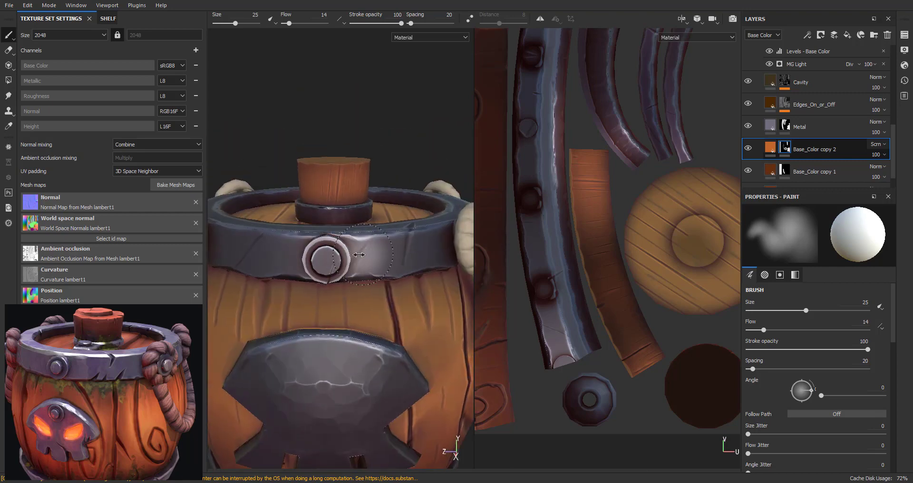
{"action": "right_click_drag", "start_coordinate": [359, 255], "coordinate": [394, 260], "text": "shift"}
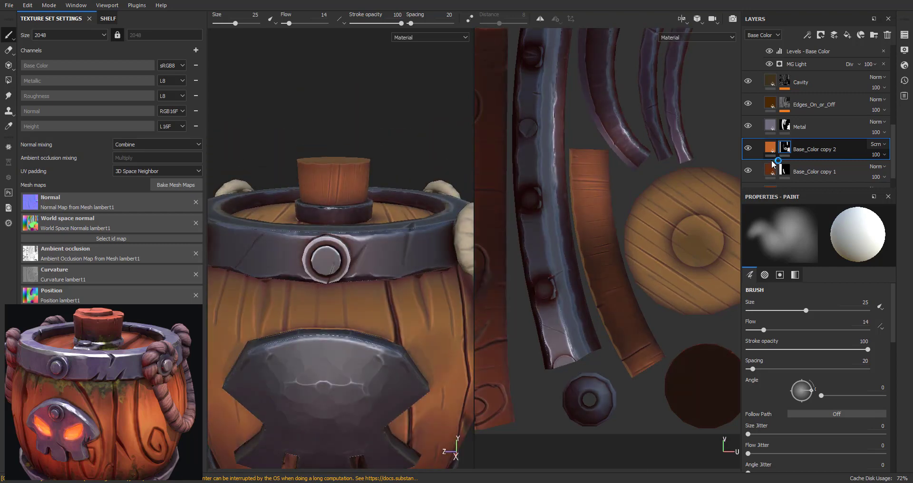
{"action": "left_click", "coordinate": [748, 150]}
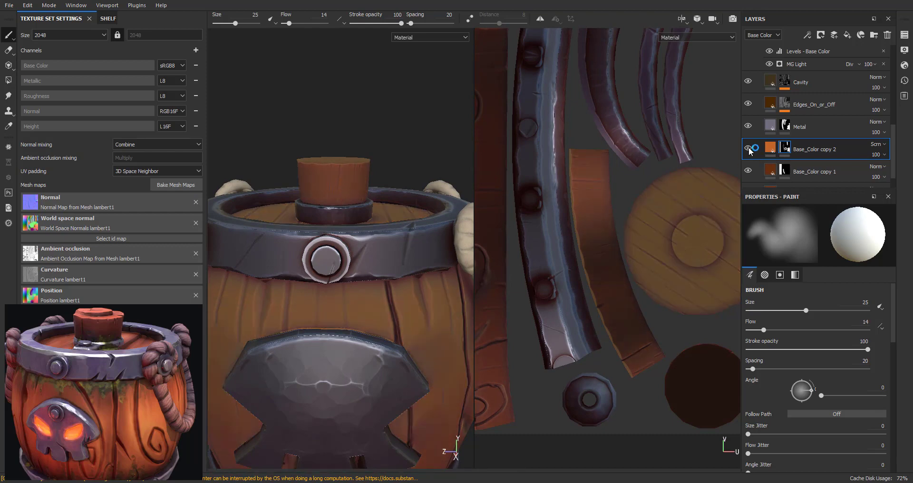
{"action": "left_click", "coordinate": [748, 150]}
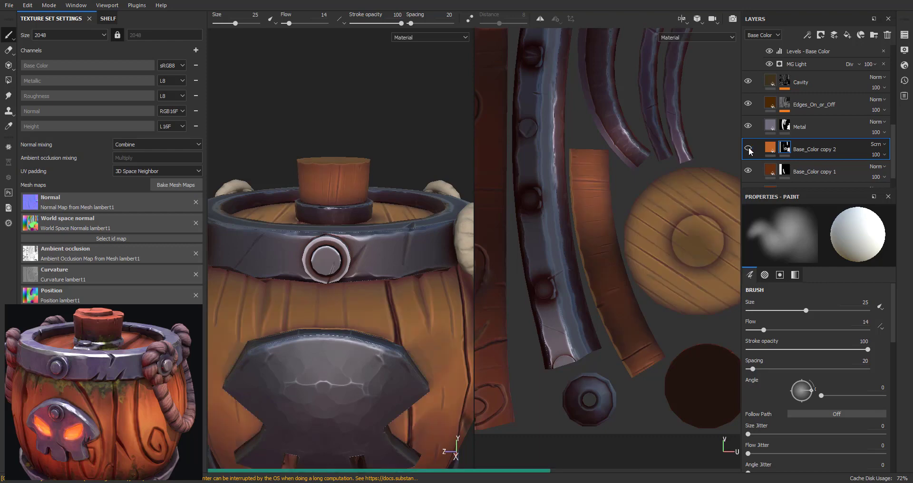
{"action": "left_click", "coordinate": [748, 149]}
{"action": "left_click", "coordinate": [748, 149]}
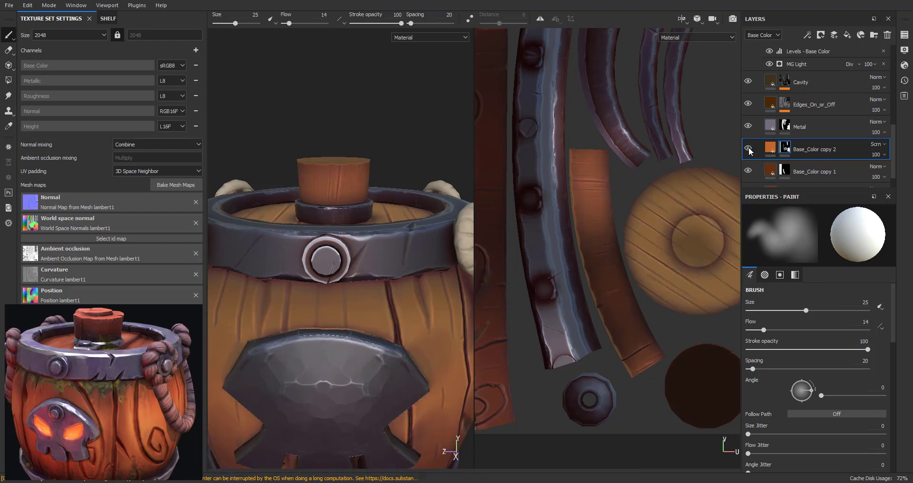
{"action": "left_click", "coordinate": [748, 149]}
Step: Show only the 3D view and inspect the whole barrel with Base_Color copy 2 hidden and shown under rotated lighting
{"action": "left_click", "coordinate": [682, 18]}
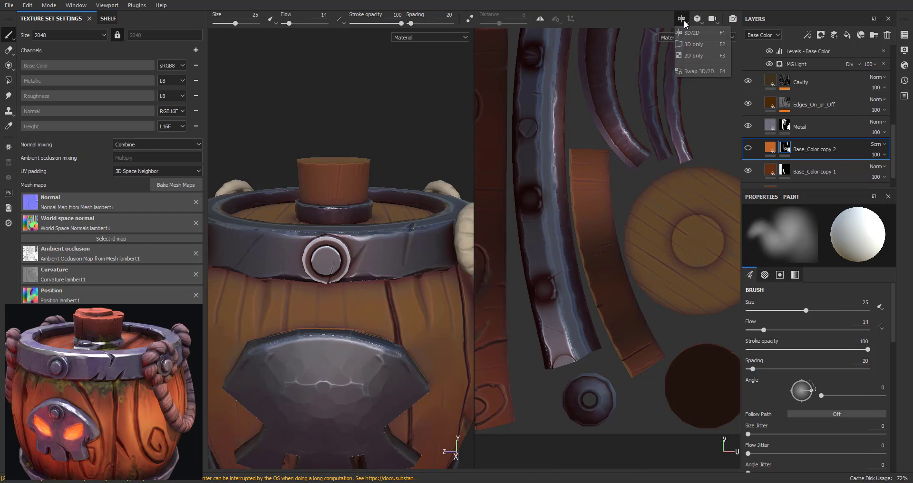
{"action": "left_click", "coordinate": [693, 44]}
{"action": "right_click_drag", "start_coordinate": [438, 291], "coordinate": [467, 337], "text": "alt"}
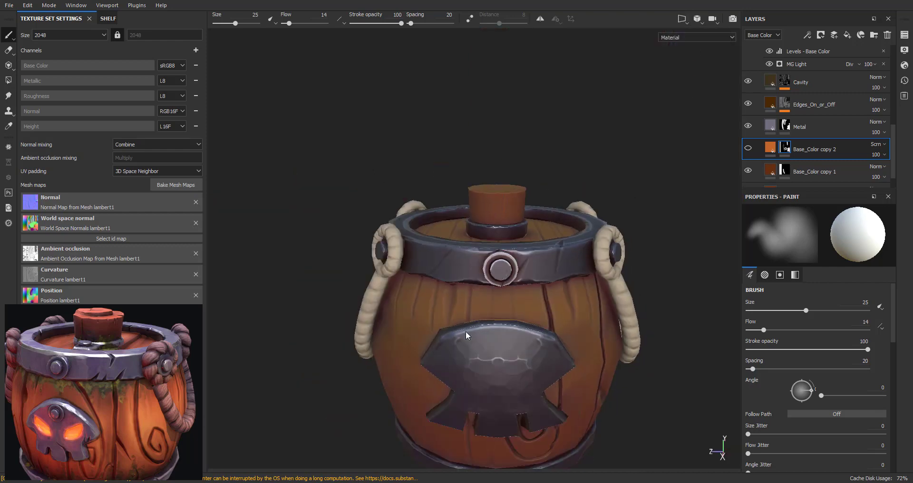
{"action": "middle_click_drag", "start_coordinate": [466, 337], "coordinate": [457, 286], "text": "alt"}
{"action": "left_click_drag", "start_coordinate": [456, 286], "coordinate": [436, 271], "text": "alt"}
{"action": "middle_click_drag", "start_coordinate": [437, 271], "coordinate": [388, 229], "text": "alt"}
{"action": "right_click_drag", "start_coordinate": [388, 229], "coordinate": [432, 275], "text": "alt"}
{"action": "middle_click_drag", "start_coordinate": [432, 274], "coordinate": [446, 296], "text": "alt"}
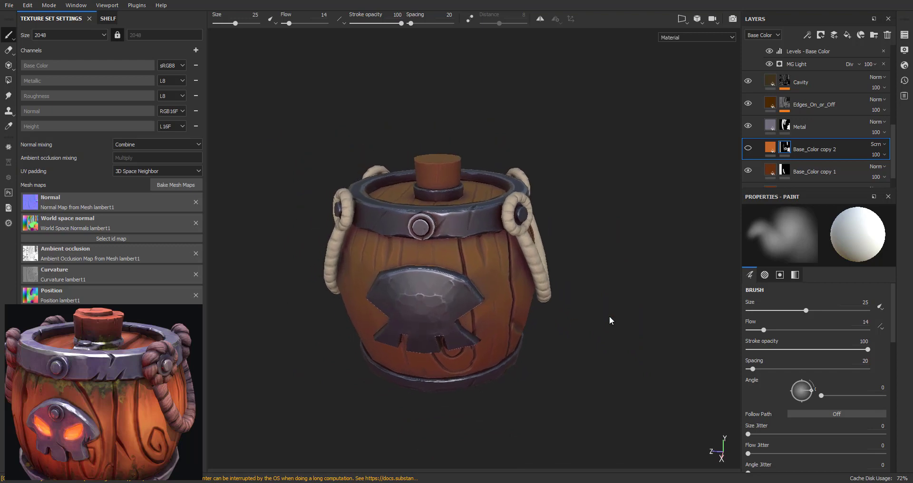
{"action": "left_click", "coordinate": [747, 148]}
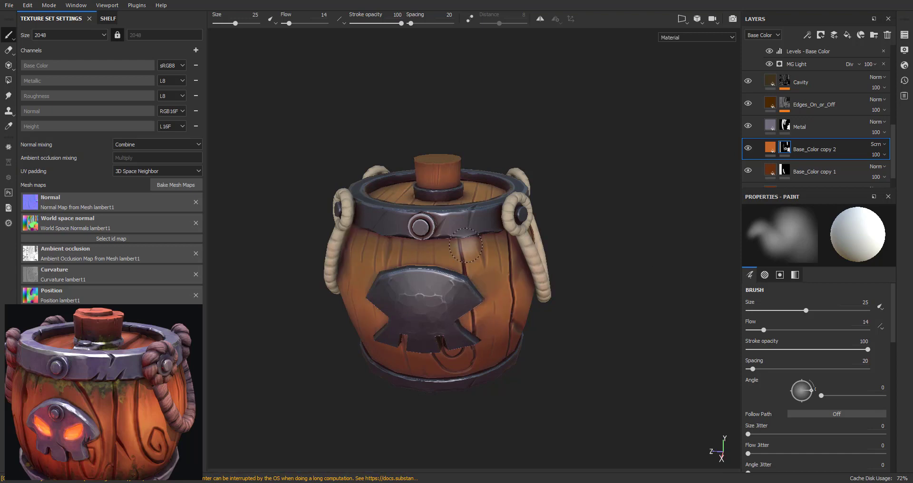
{"action": "mouse_move", "coordinate": [564, 312]}
{"action": "right_mouse_down", "text": "shift"}
{"action": "mouse_move", "coordinate": [526, 307]}
{"action": "mouse_move", "coordinate": [594, 304]}
{"action": "right_mouse_up", "text": "shift"}
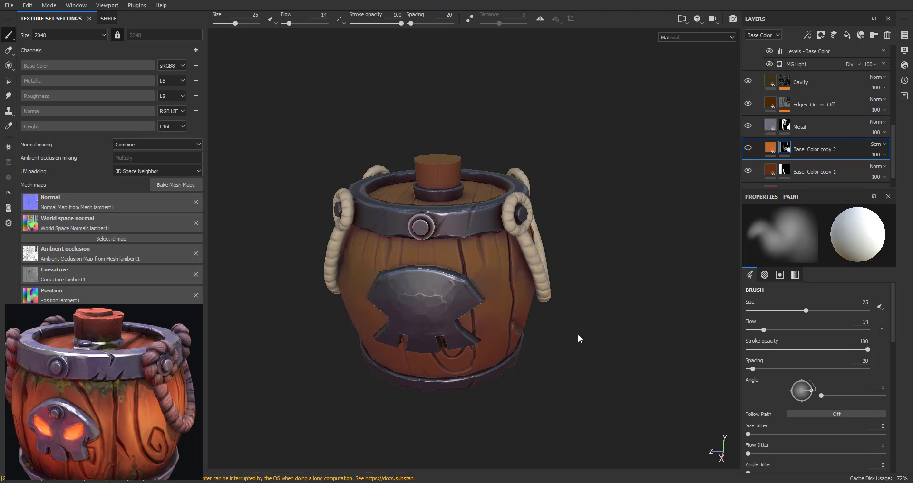
Step: Show Base_Color copy 2 and examine the barrel's wood and metal from the front and above under rotated lighting
{"action": "left_click_drag", "start_coordinate": [577, 336], "coordinate": [581, 316], "text": "alt"}
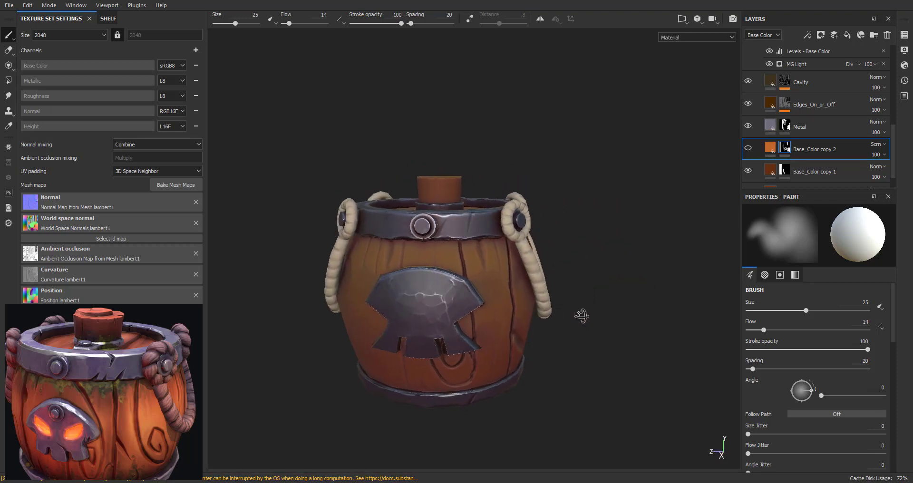
{"action": "mouse_move", "coordinate": [569, 338]}
{"action": "right_mouse_down", "text": "shift"}
{"action": "mouse_move", "coordinate": [546, 338]}
{"action": "mouse_move", "coordinate": [569, 337]}
{"action": "right_mouse_up", "text": "shift"}
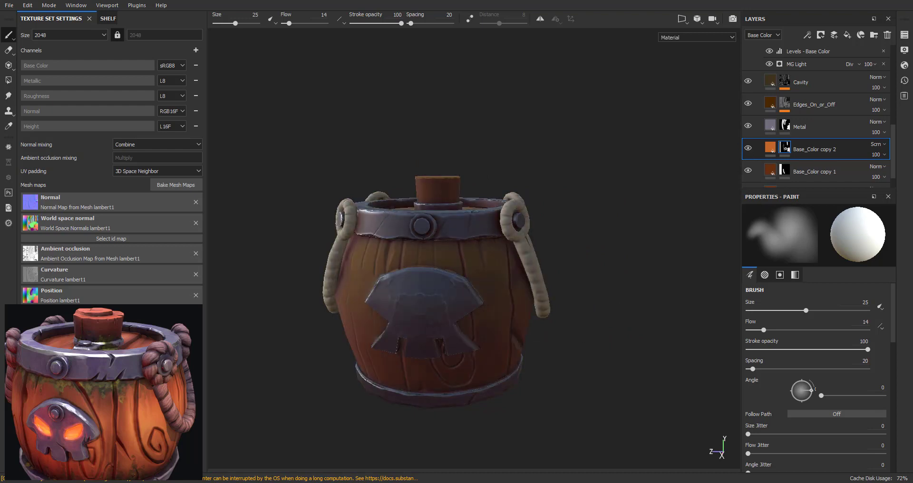
{"action": "left_click_drag", "start_coordinate": [491, 278], "coordinate": [488, 302], "text": "alt"}
{"action": "middle_click_drag", "start_coordinate": [470, 338], "coordinate": [472, 297], "text": "alt"}
{"action": "right_click_drag", "start_coordinate": [473, 297], "coordinate": [459, 260], "text": "alt"}
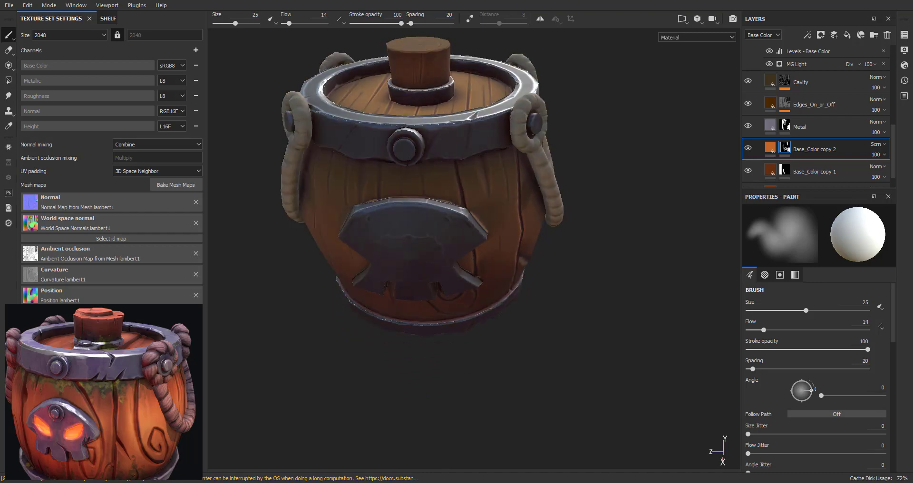
{"action": "left_click_drag", "start_coordinate": [440, 239], "coordinate": [429, 200], "text": "alt"}
{"action": "right_click_drag", "start_coordinate": [431, 241], "coordinate": [493, 244], "text": "shift"}
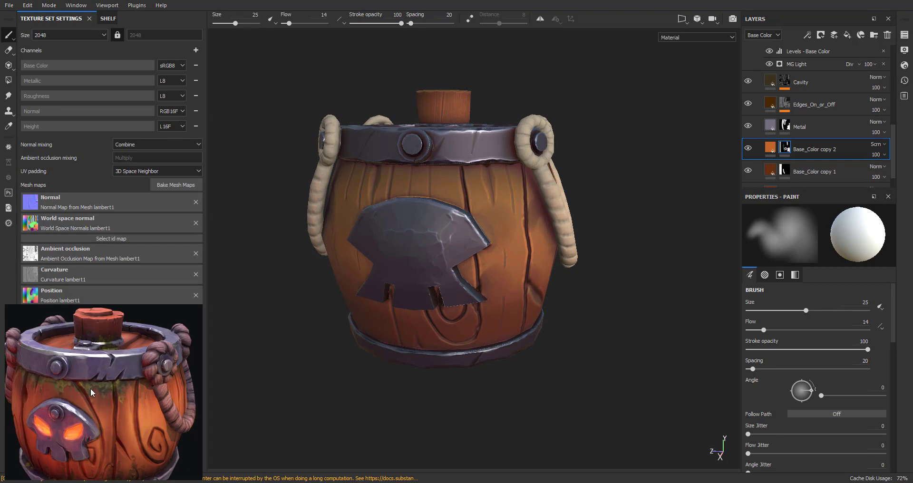
Step: Inspect the reference barrel's base, body and lid, and compare its colours with the whole model from the front and above
{"action": "left_click_drag", "start_coordinate": [110, 408], "coordinate": [110, 373]}
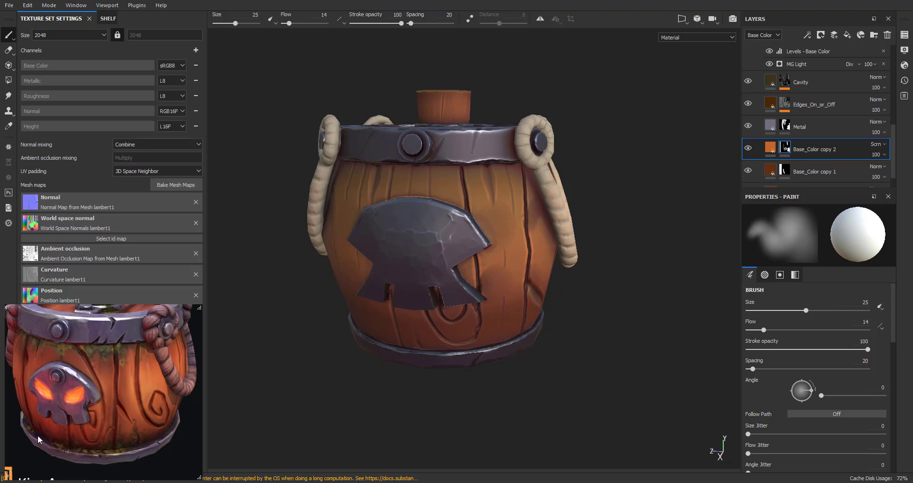
{"action": "left_click_drag", "start_coordinate": [120, 403], "coordinate": [122, 432]}
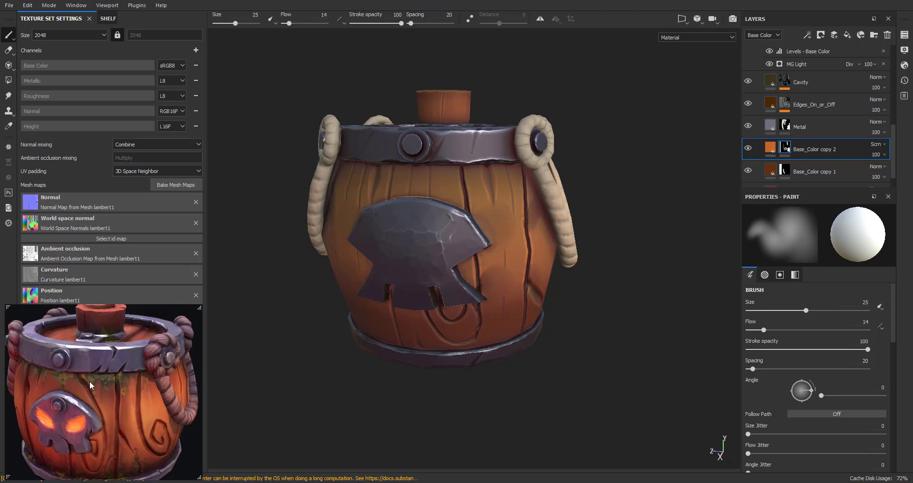
{"action": "left_click_drag", "start_coordinate": [93, 380], "coordinate": [88, 360]}
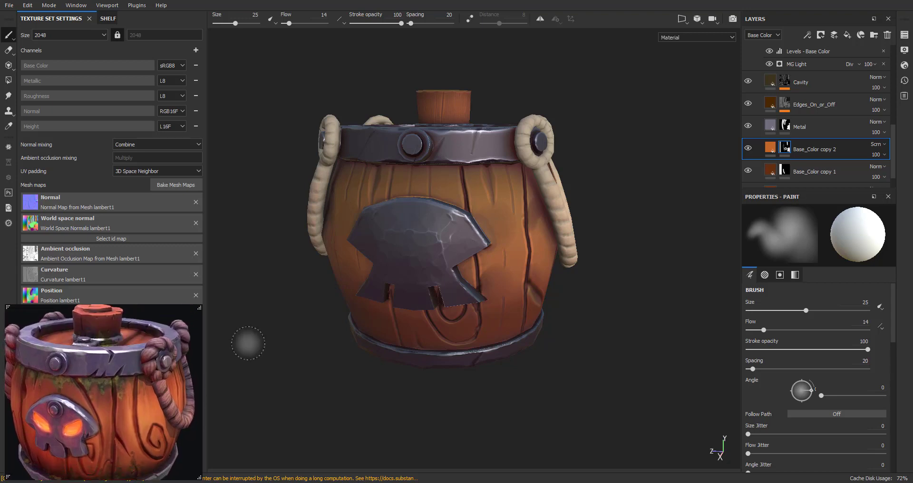
{"action": "scroll", "coordinate": [523, 233], "scroll_direction": "down", "scroll_amount": 1}
{"action": "middle_click_drag", "start_coordinate": [492, 241], "coordinate": [502, 262], "text": "alt"}
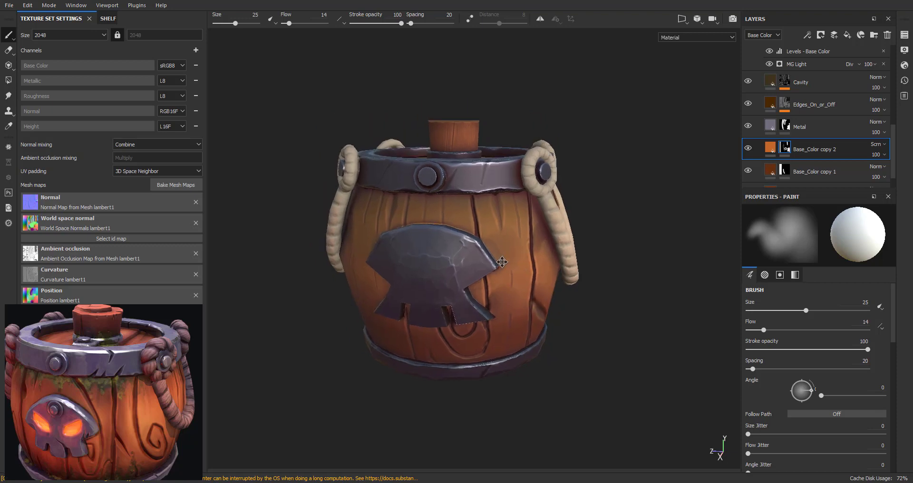
{"action": "left_click_drag", "start_coordinate": [501, 262], "coordinate": [505, 300], "text": "alt"}
{"action": "scroll", "coordinate": [505, 299], "scroll_direction": "down", "scroll_amount": 1}
{"action": "middle_click_drag", "start_coordinate": [505, 299], "coordinate": [507, 324], "text": "alt"}
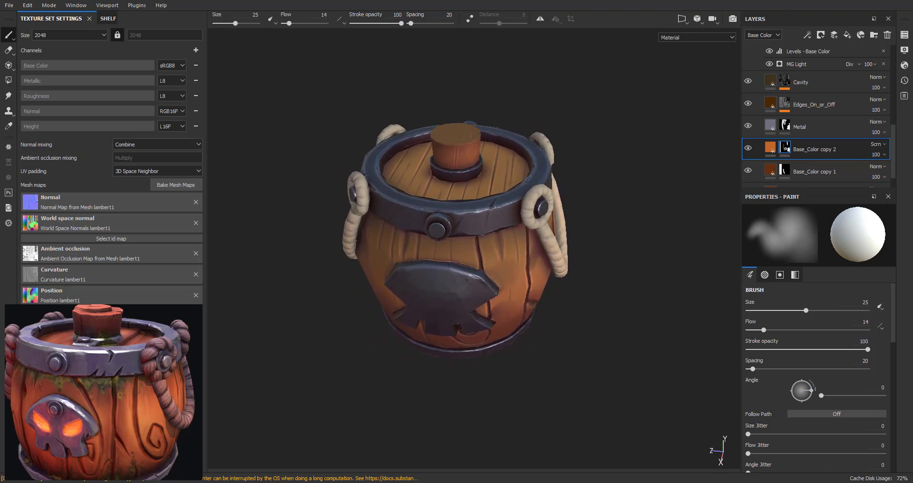
{"action": "left_click_drag", "start_coordinate": [506, 324], "coordinate": [508, 296], "text": "alt"}
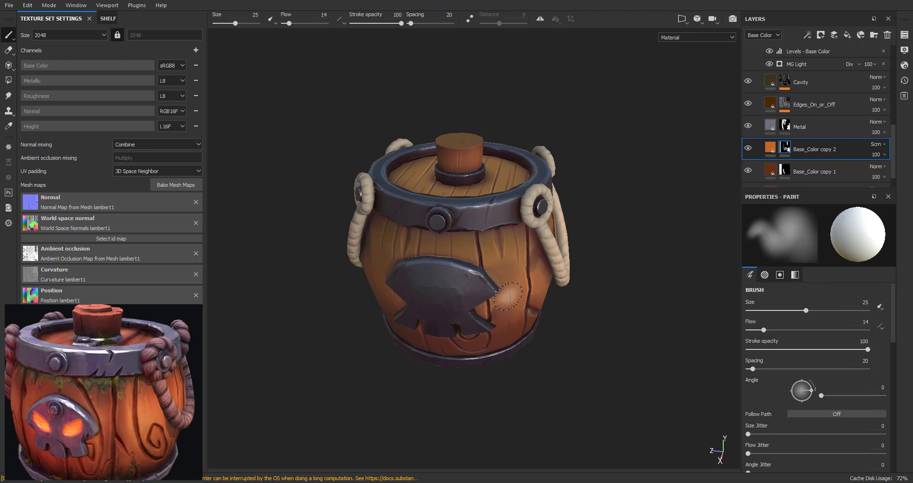